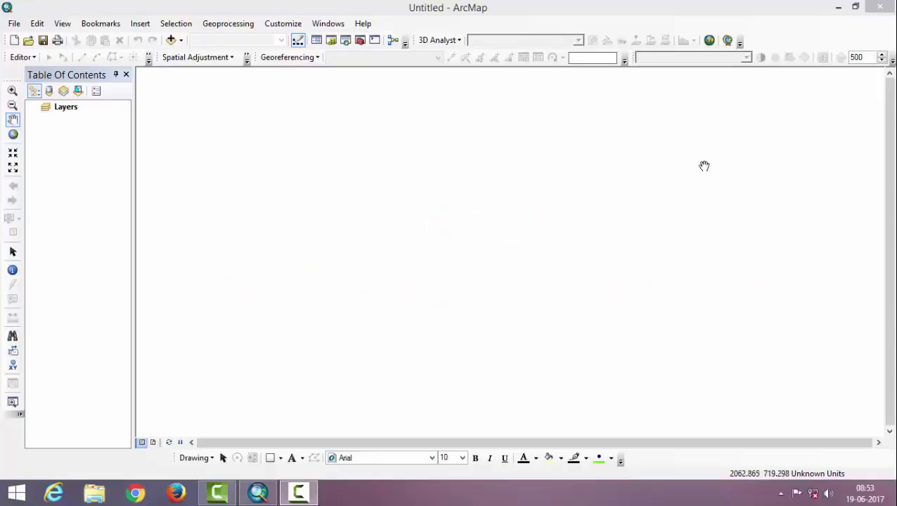
- Restore and re-maximize the empty ArcMap window
double_click(521, 11)
double_click(498, 39)
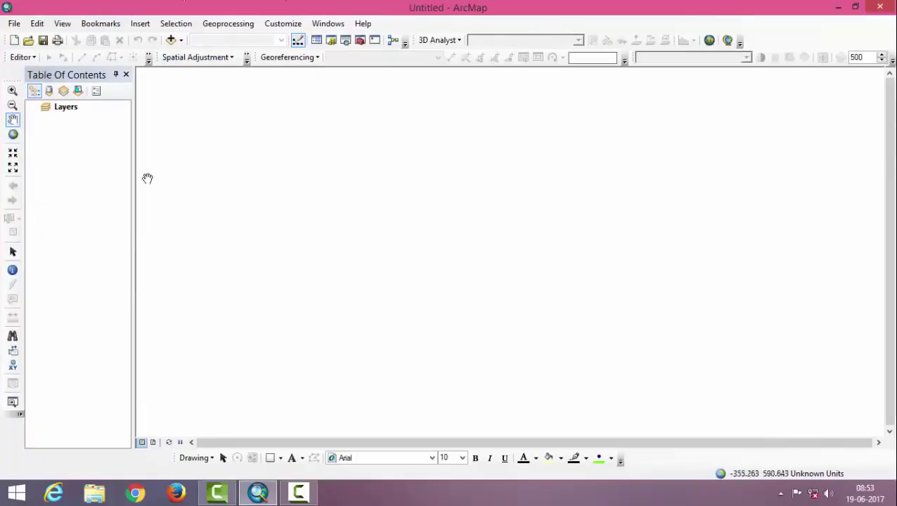
- Add Topo_47_J_09z.jpg from the GEOREF folder to the map
click(170, 39)
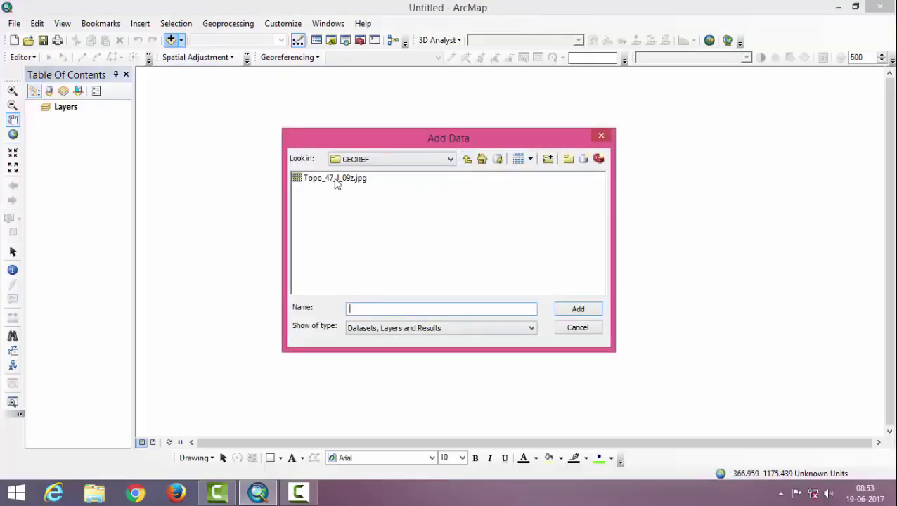
click(442, 159)
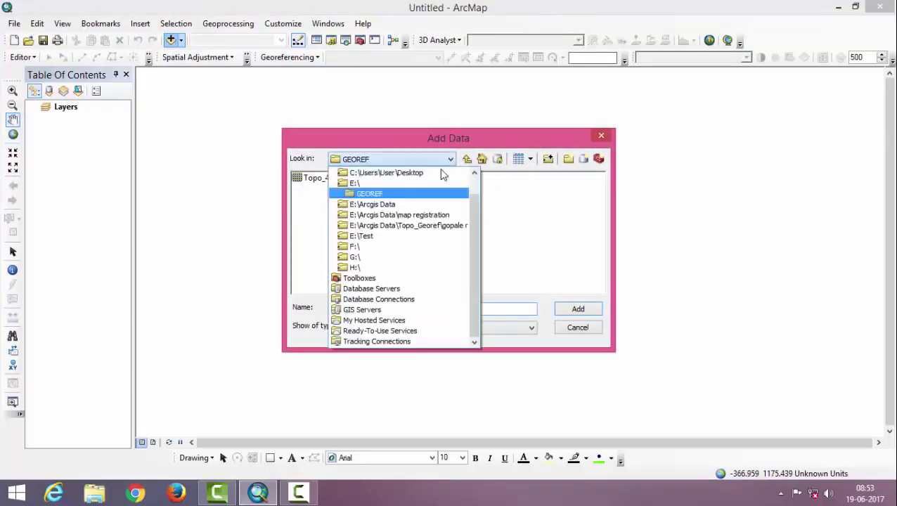
click(307, 181)
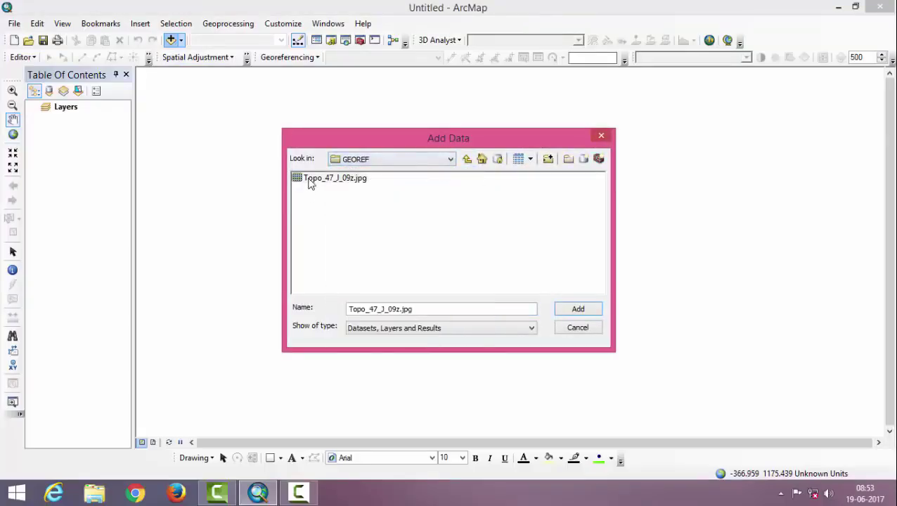
click(562, 309)
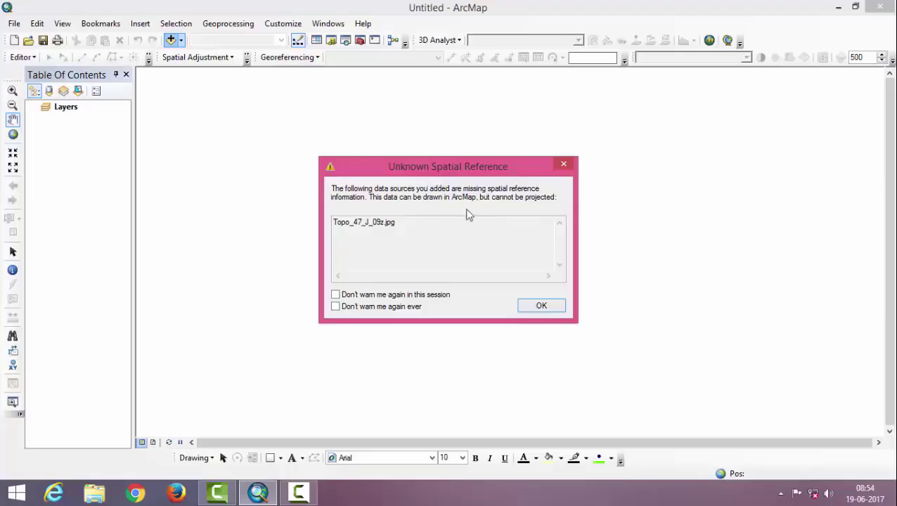
- Dismiss the missing spatial reference warning and zoom into the sheet's corner grid labels
click(540, 307)
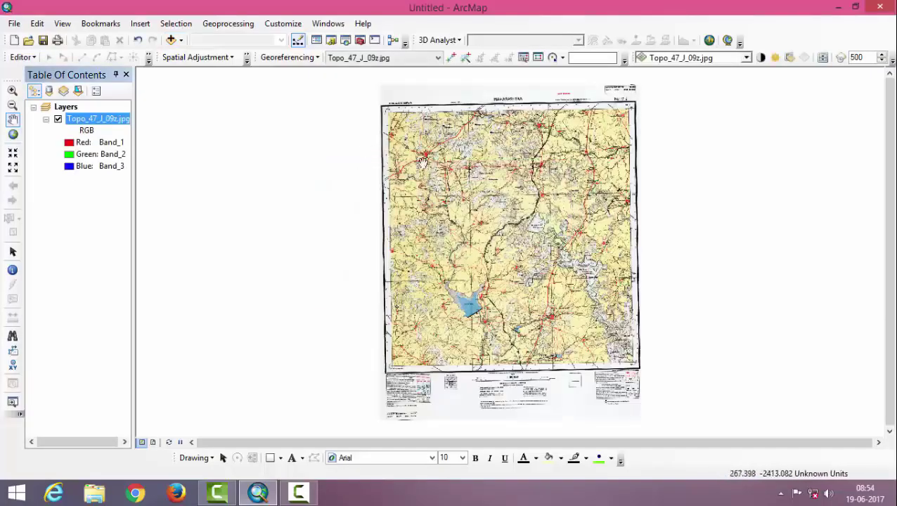
scroll(484, 129, down, 2)
scroll(505, 196, down, 3)
scroll(504, 196, down, 2)
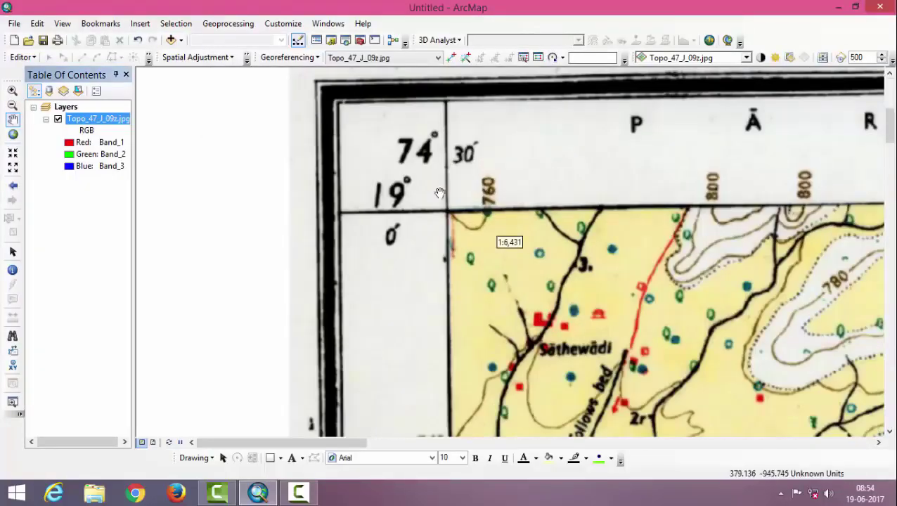
drag(500, 219, 409, 229)
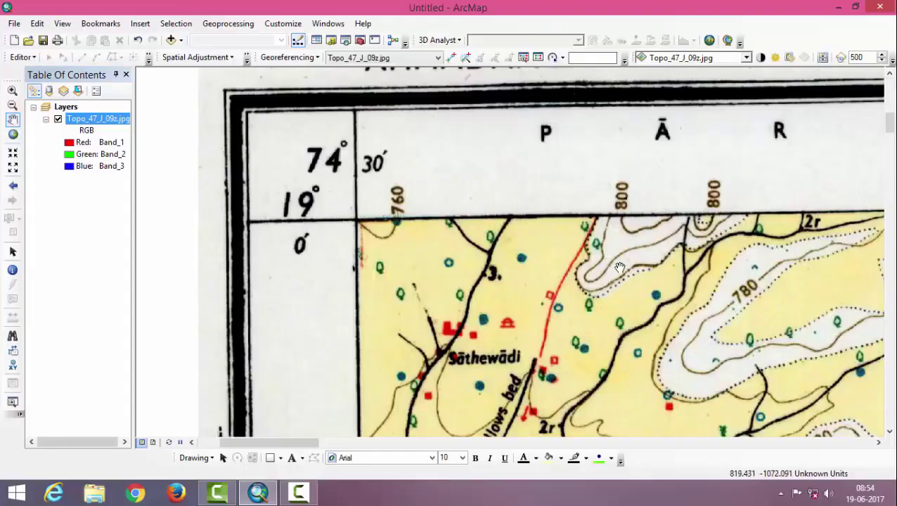
- Zoom around the corner labels, then float the Georeferencing toolbar over the map
scroll(619, 267, up, 1)
scroll(619, 267, up, 1)
scroll(465, 283, down, 3)
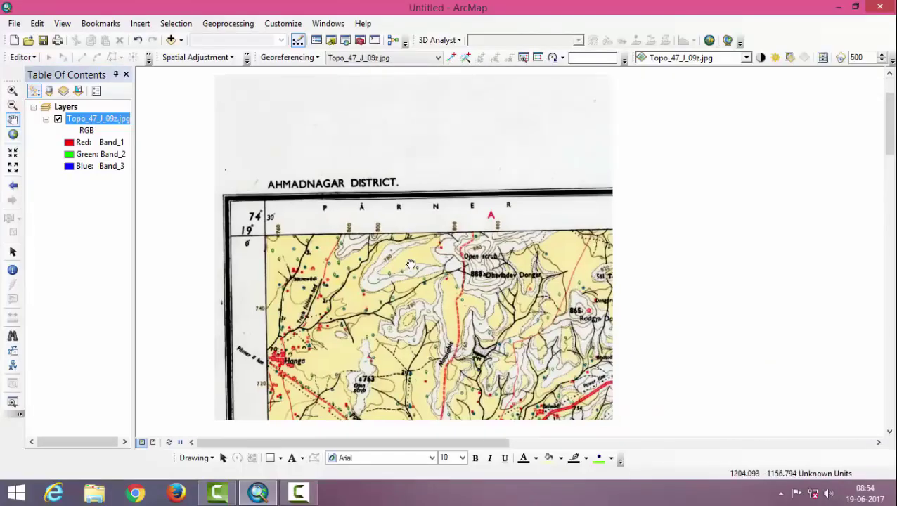
scroll(465, 283, up, 3)
scroll(491, 244, down, 2)
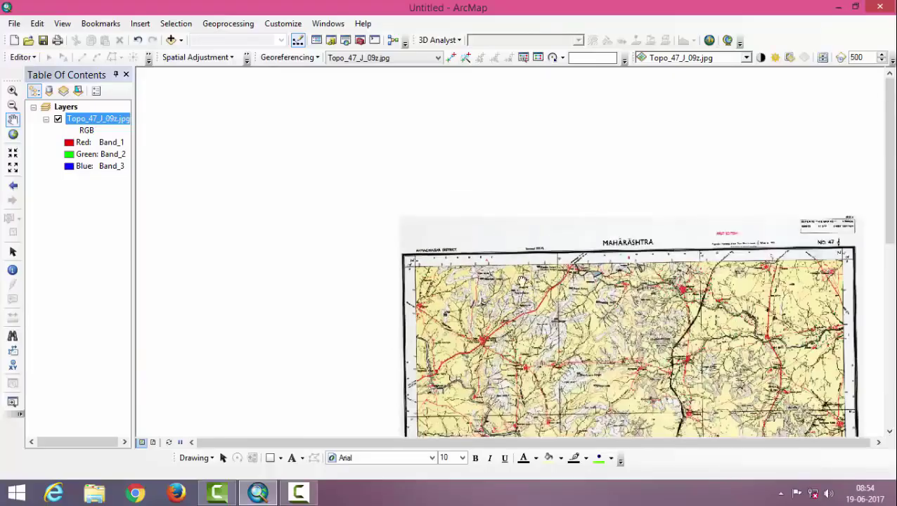
scroll(491, 244, down, 1)
scroll(491, 244, up, 2)
scroll(356, 134, up, 2)
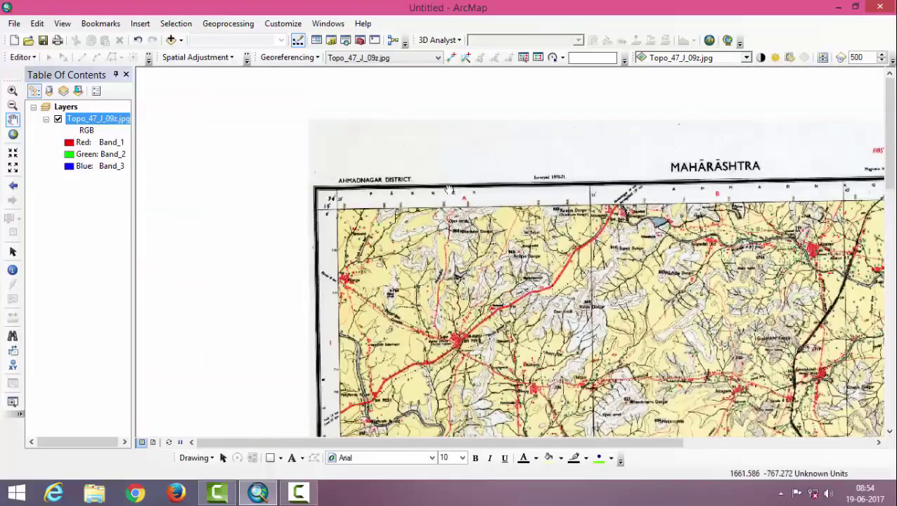
scroll(243, 70, down, 2)
drag(251, 57, 257, 114)
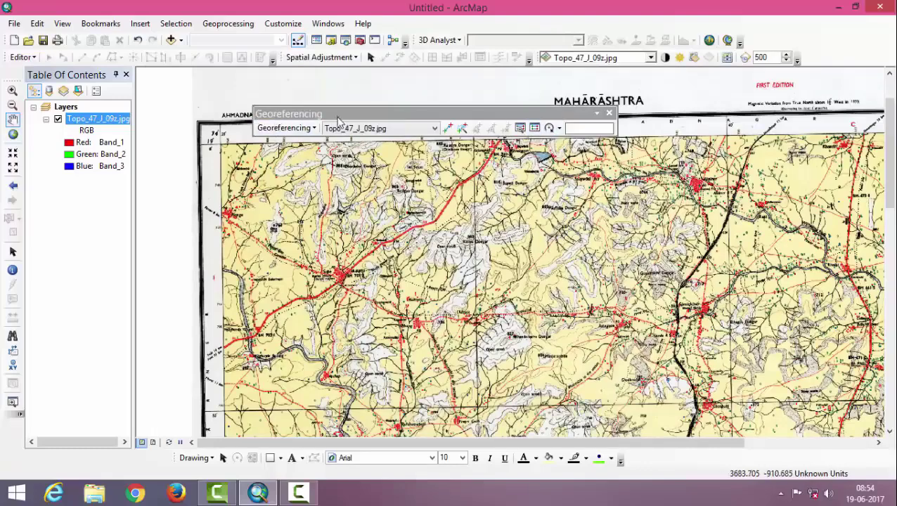
- Re-enable the Georeferencing toolbar from the toolbar list and dock it in the toolbar row
click(609, 113)
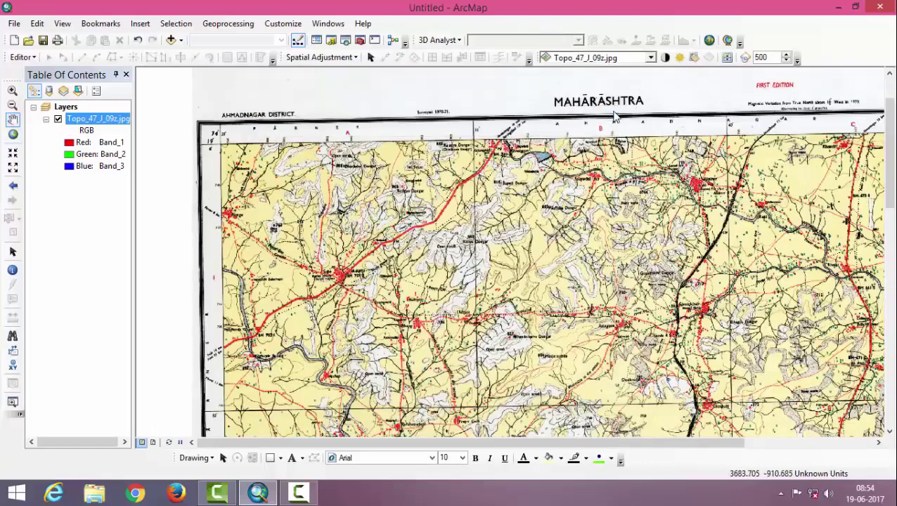
right_click(828, 44)
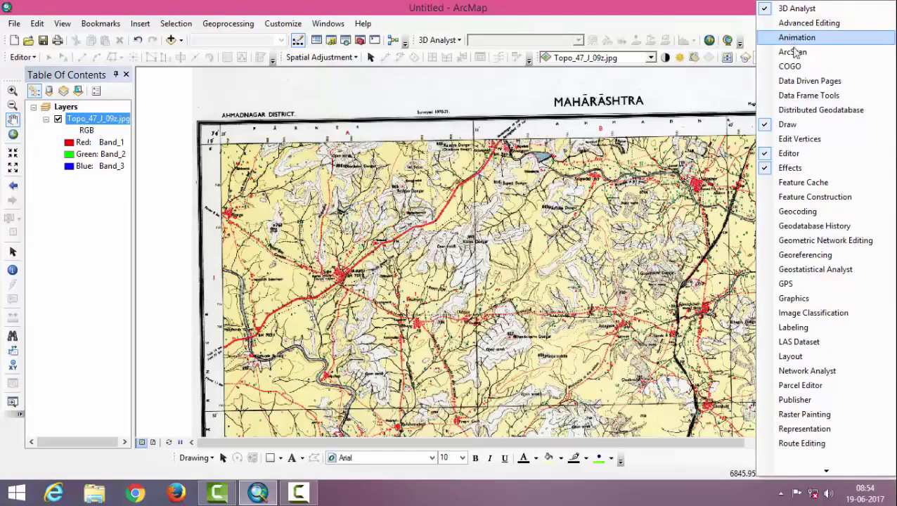
click(805, 255)
drag(371, 116, 337, 70)
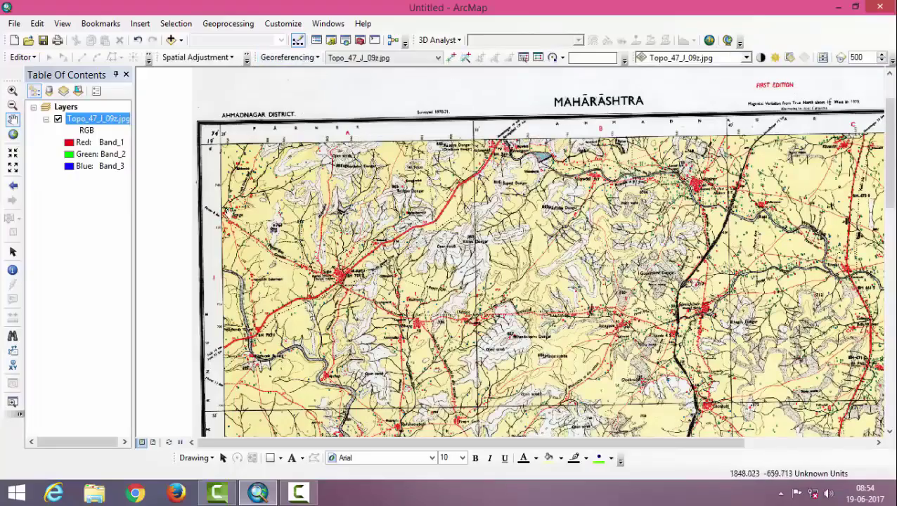
drag(298, 202, 315, 233)
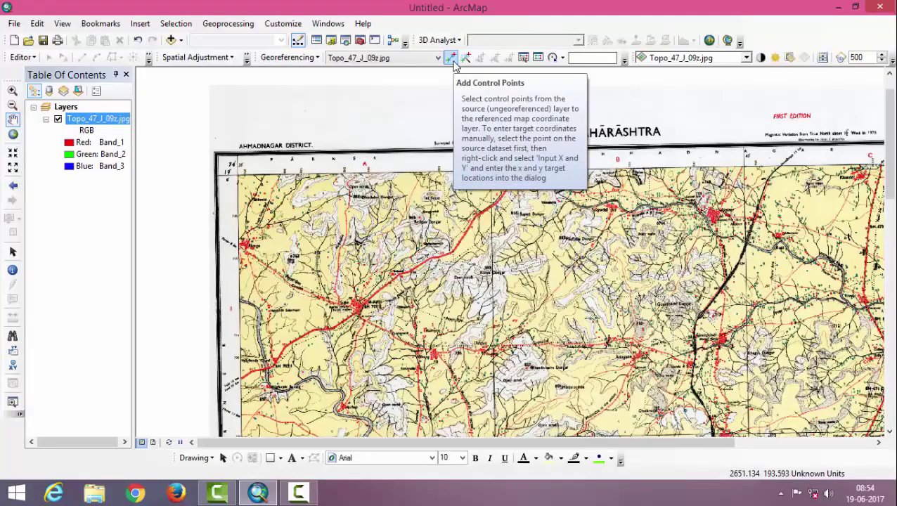
- Activate Add Control Points and zoom to the sheet's top-left 74°30′/19°0′ grid corner
click(452, 60)
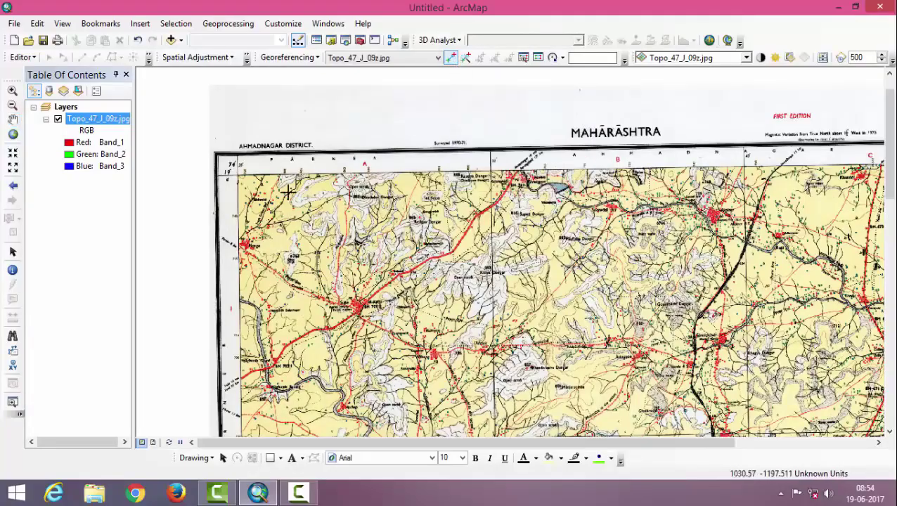
scroll(253, 182, down, 3)
scroll(256, 179, down, 2)
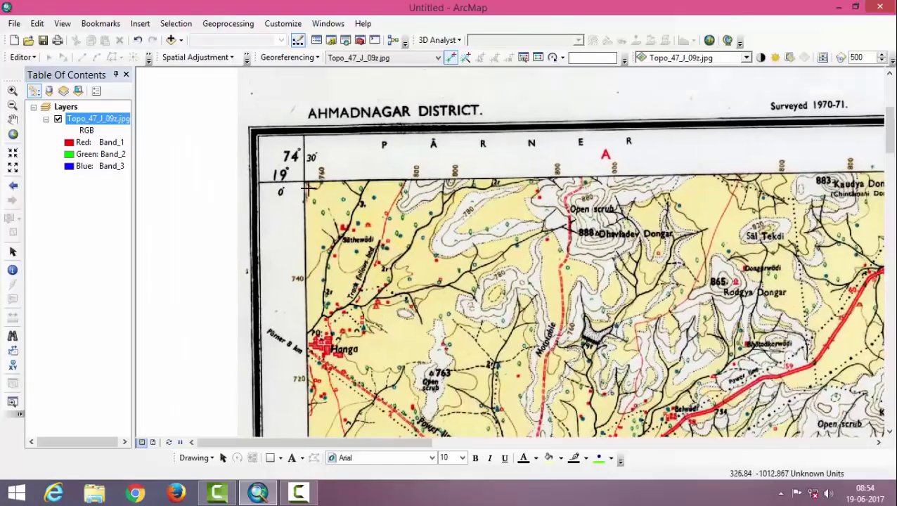
scroll(314, 167, down, 2)
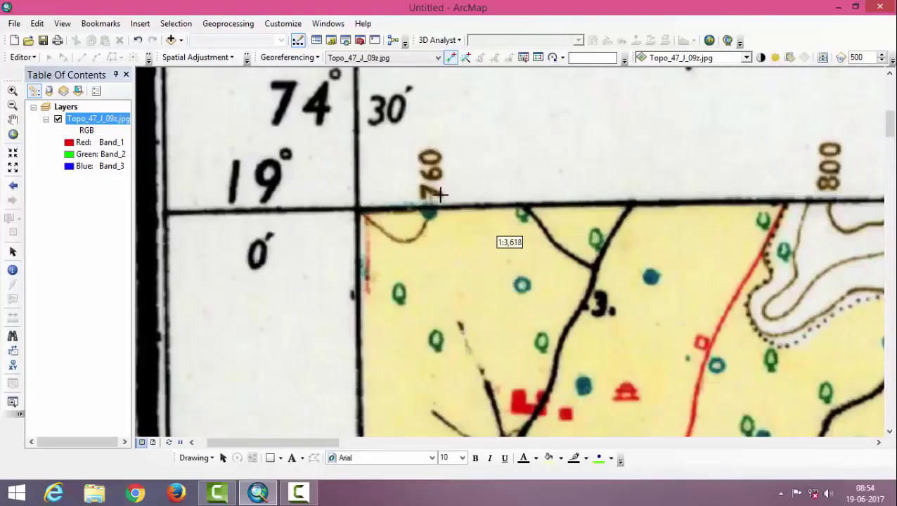
drag(440, 194, 463, 250)
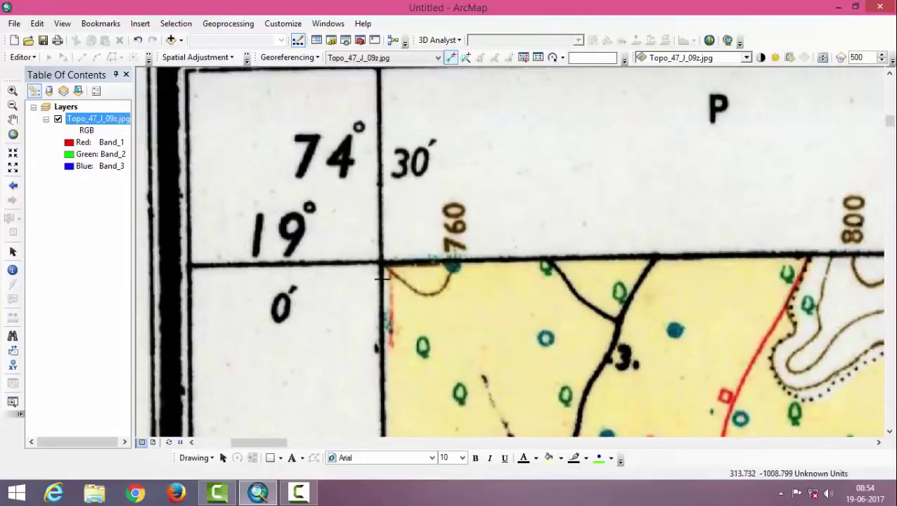
scroll(381, 269, down, 1)
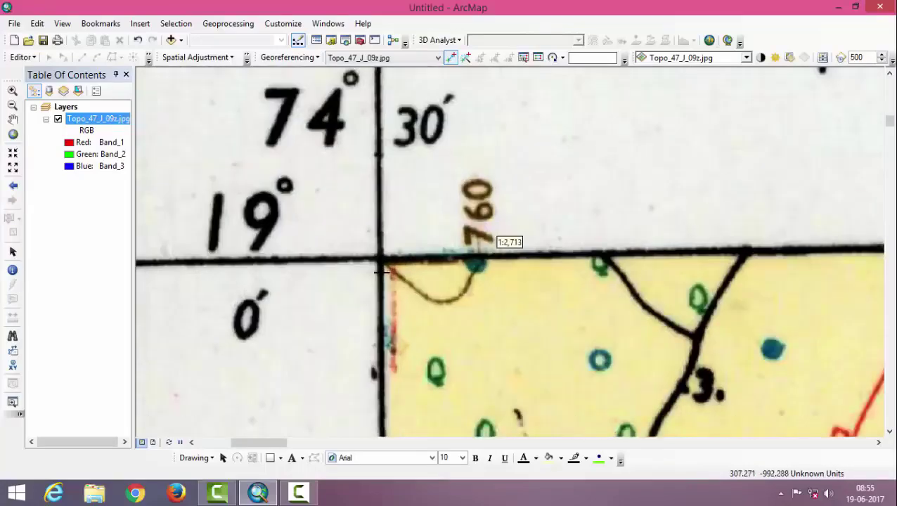
drag(400, 238, 404, 262)
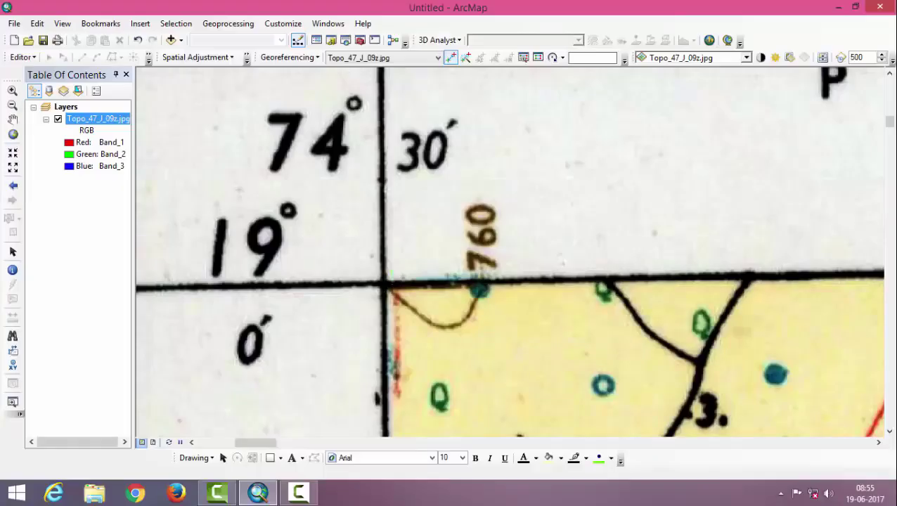
- Enter X 74.5, Y 19.0 for the corner control point
right_click(385, 286)
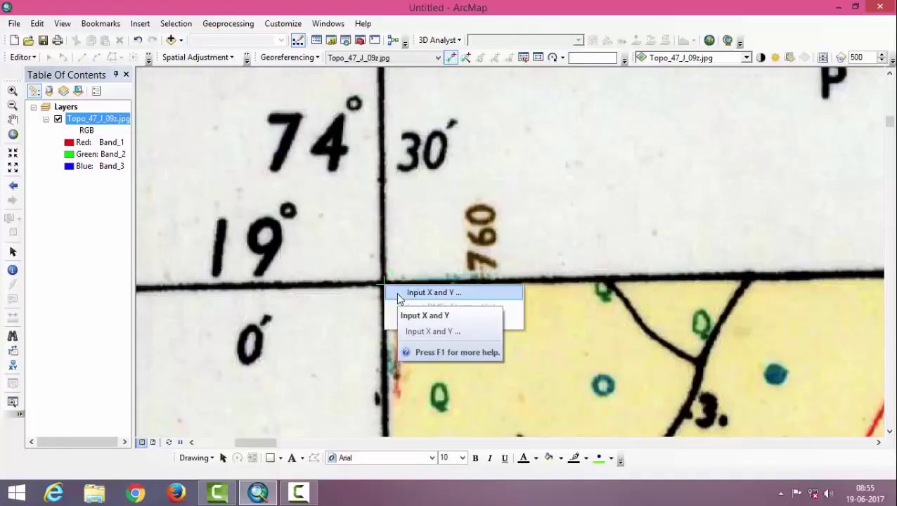
click(398, 294)
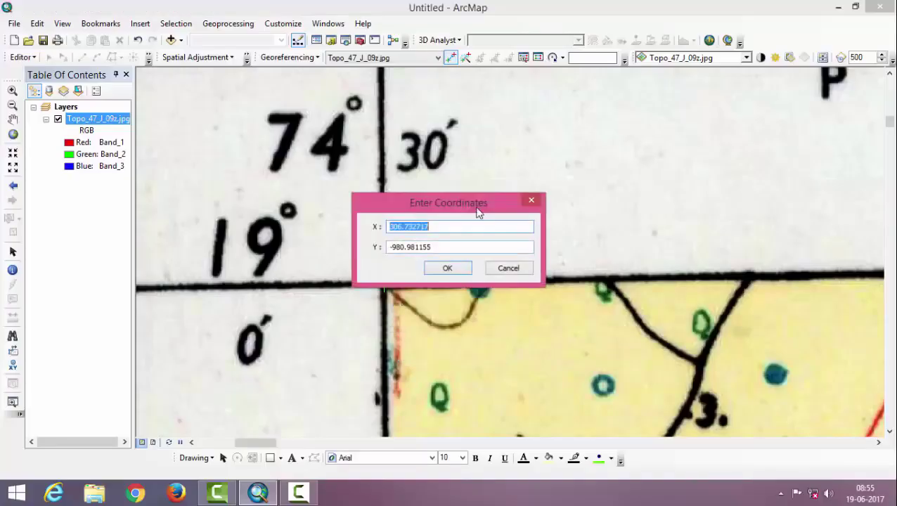
drag(475, 205, 715, 176)
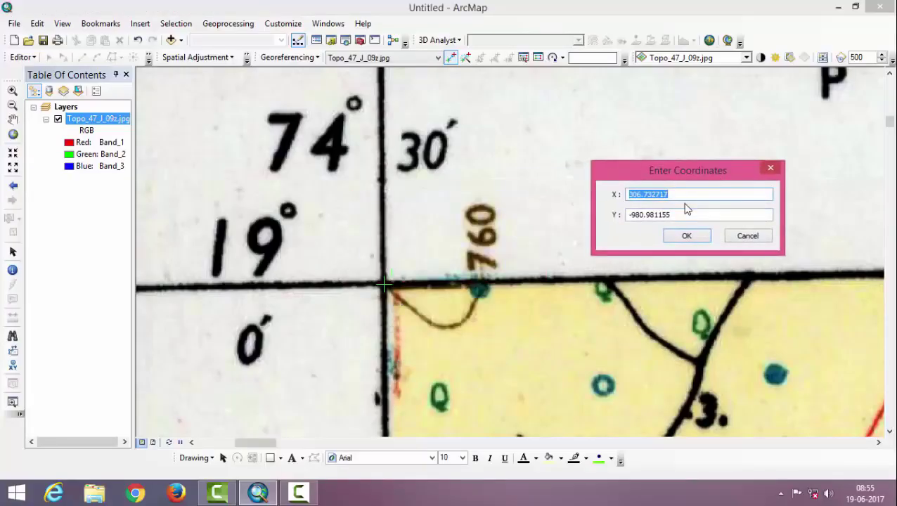
text(74.5)
key(Tab)
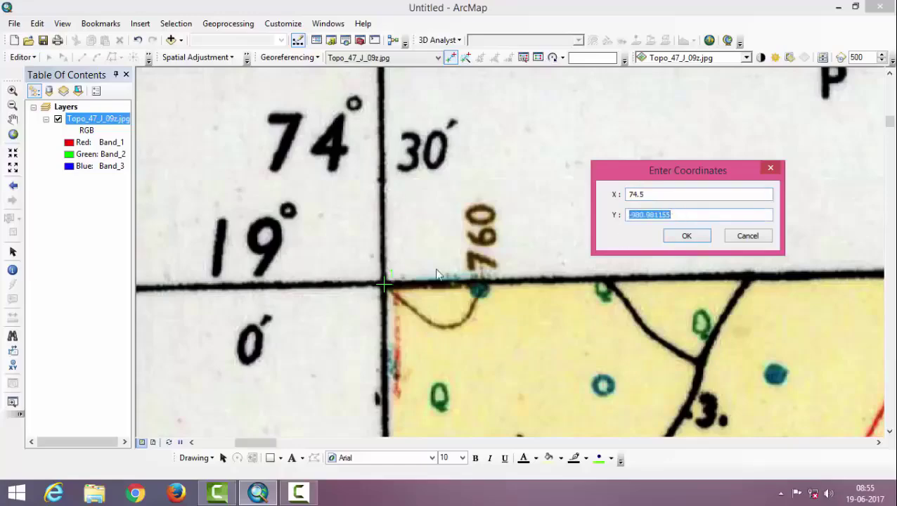
text(19.0)
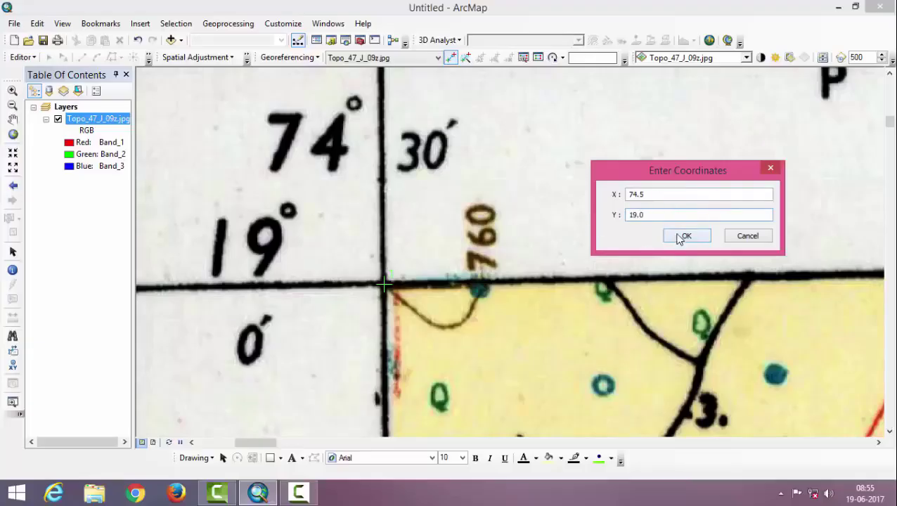
click(682, 237)
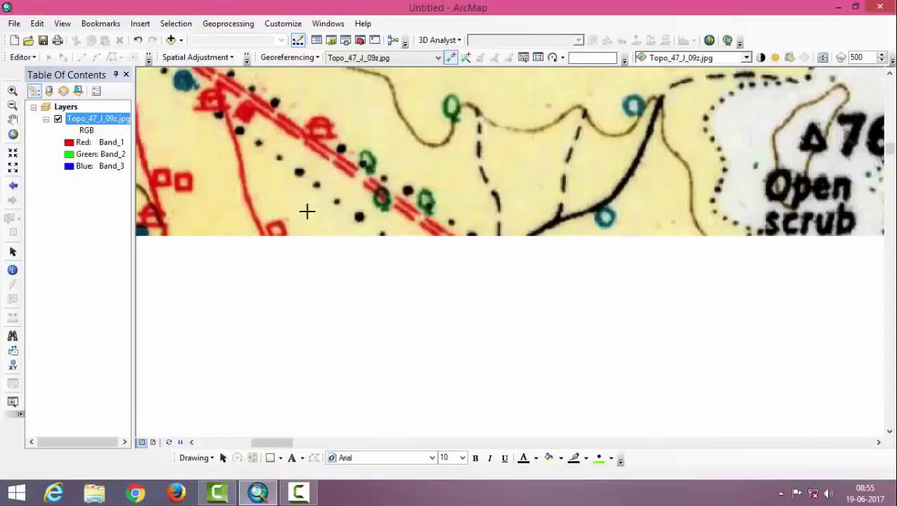
- Zoom from full extent into the sheet's top-right 74°45′/19°0′ corner
click(13, 134)
click(12, 90)
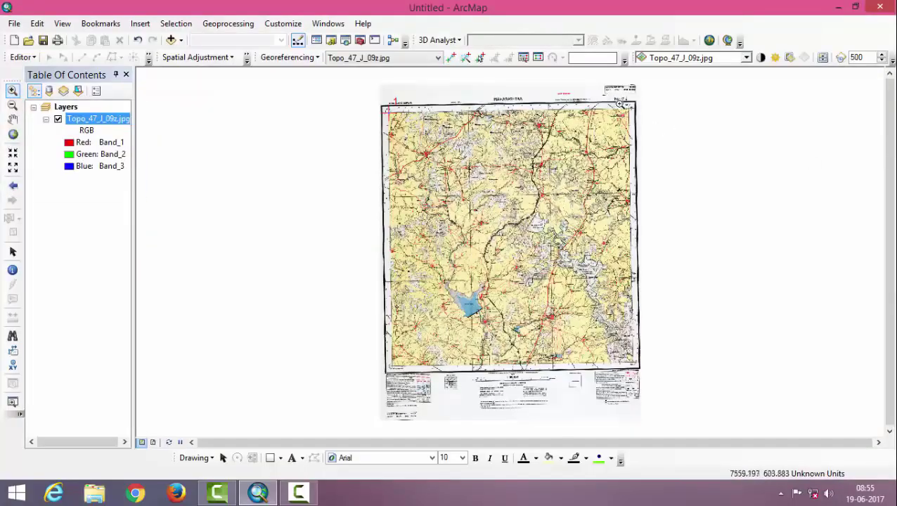
drag(606, 97, 675, 152)
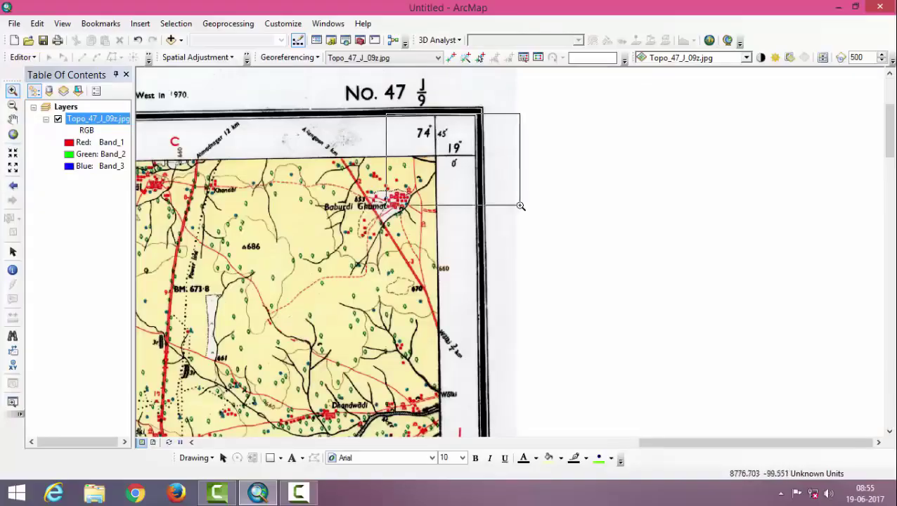
drag(395, 126, 497, 190)
scroll(394, 175, up, 2)
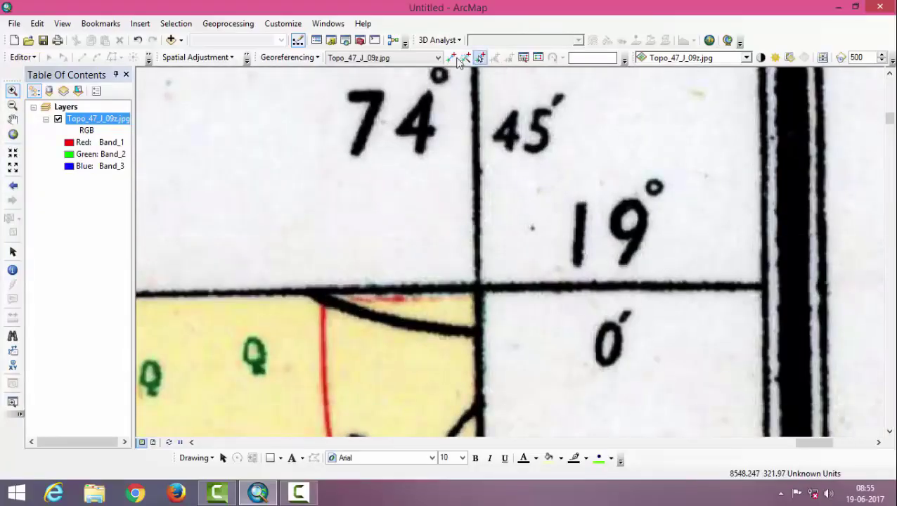
- Place a control point on the corner and enter X 74.75, Y 19
click(452, 58)
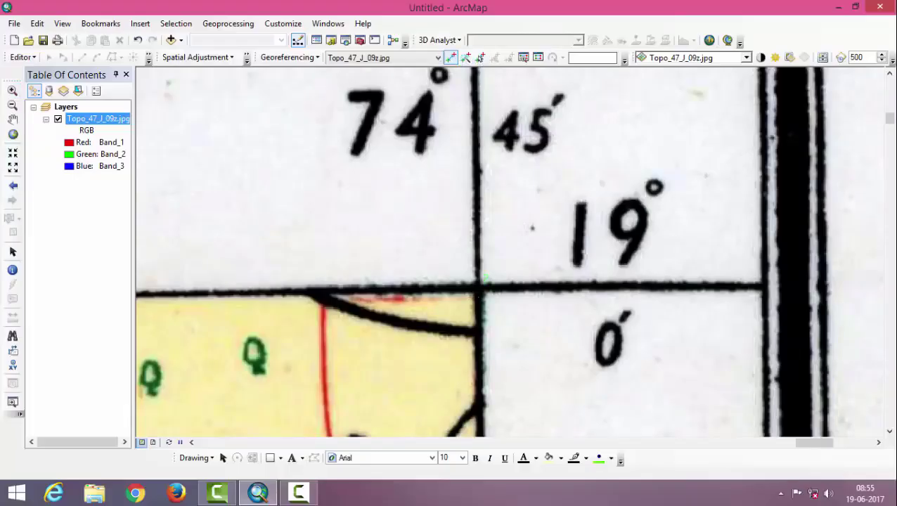
click(478, 288)
right_click(480, 289)
click(497, 299)
drag(423, 204, 222, 204)
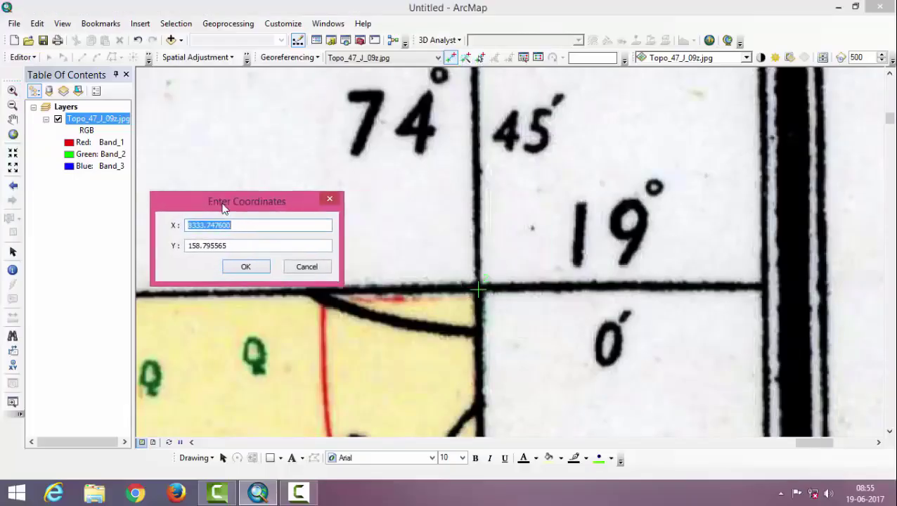
text(74.75)
key(Tab)
text(19)
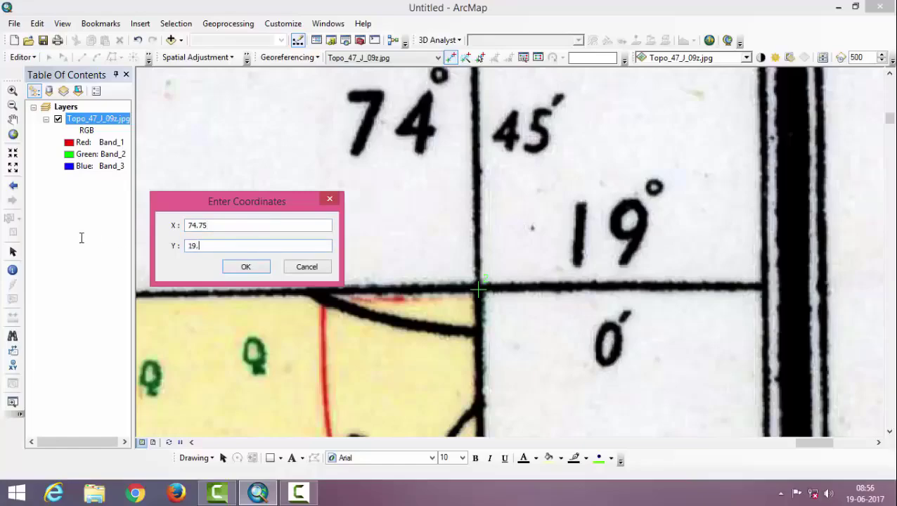
click(256, 271)
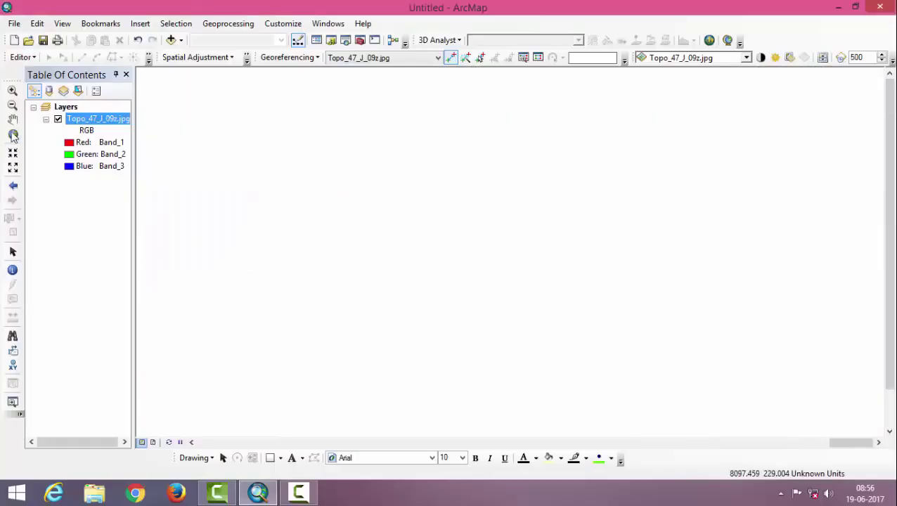
- Zoom from full extent into the sheet's bottom-right 74°45′/18°45′ corner
click(13, 133)
click(12, 90)
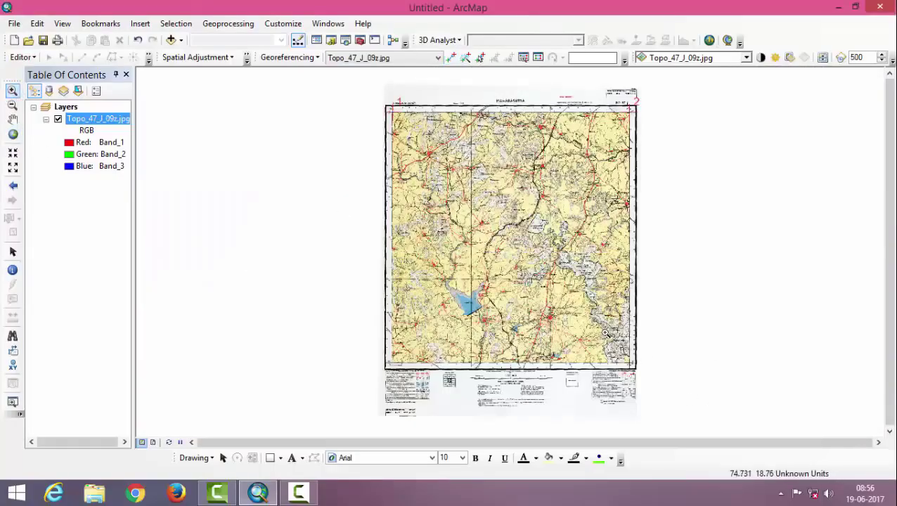
drag(647, 384, 621, 342)
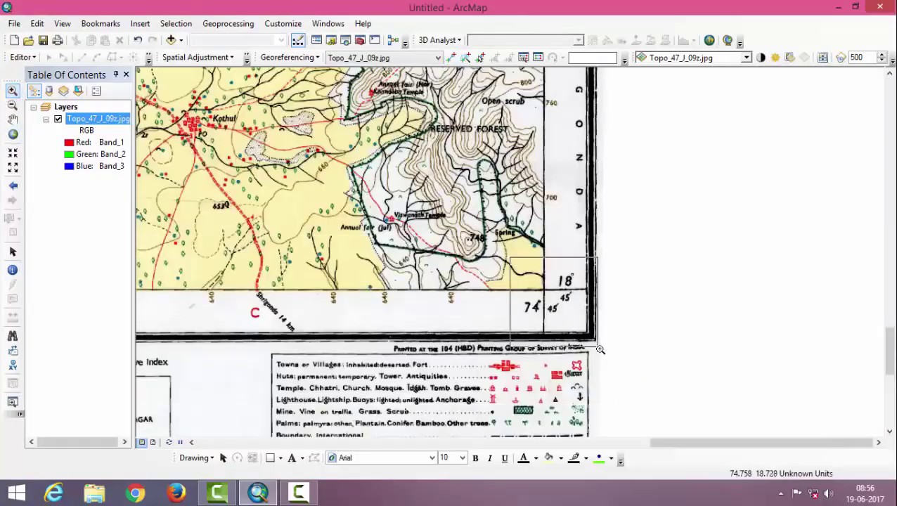
click(565, 283)
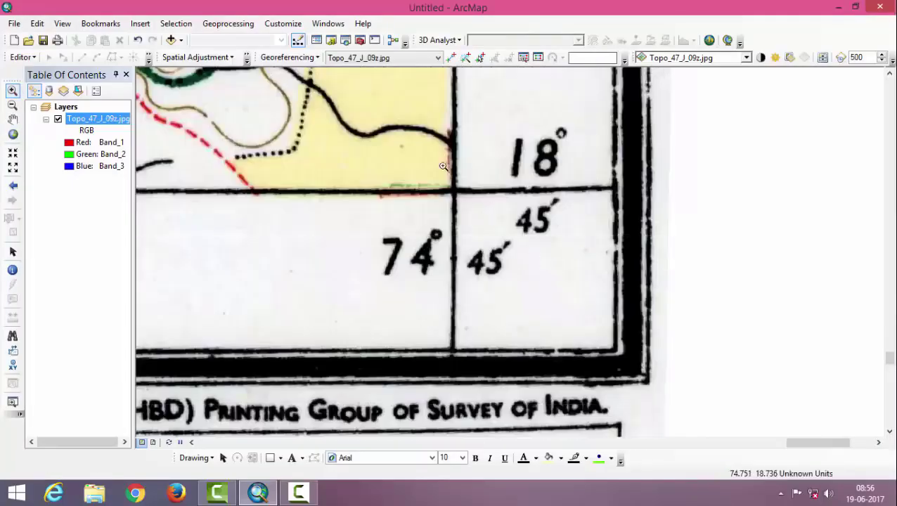
scroll(468, 168, up, 1)
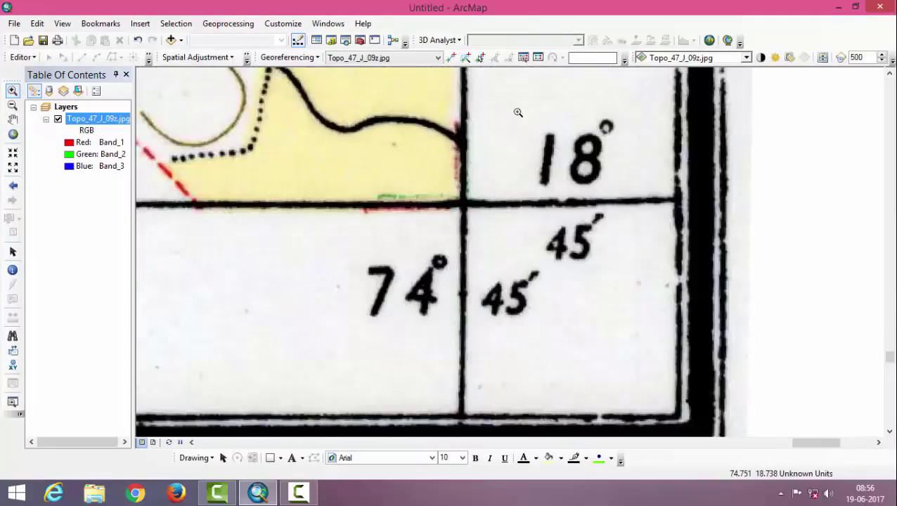
- Place a control point on the corner and enter X 74.75, Y 18.75
click(452, 58)
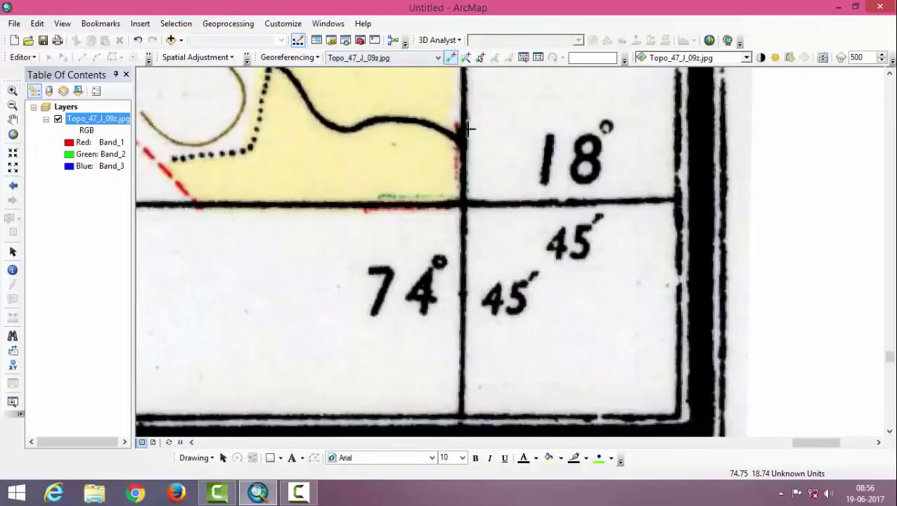
click(463, 204)
right_click(463, 204)
click(480, 214)
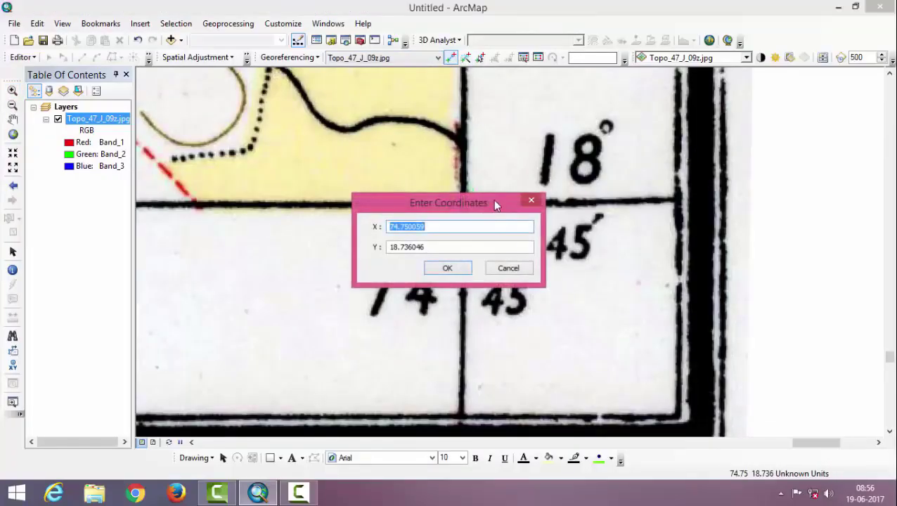
drag(492, 199, 315, 121)
click(292, 150)
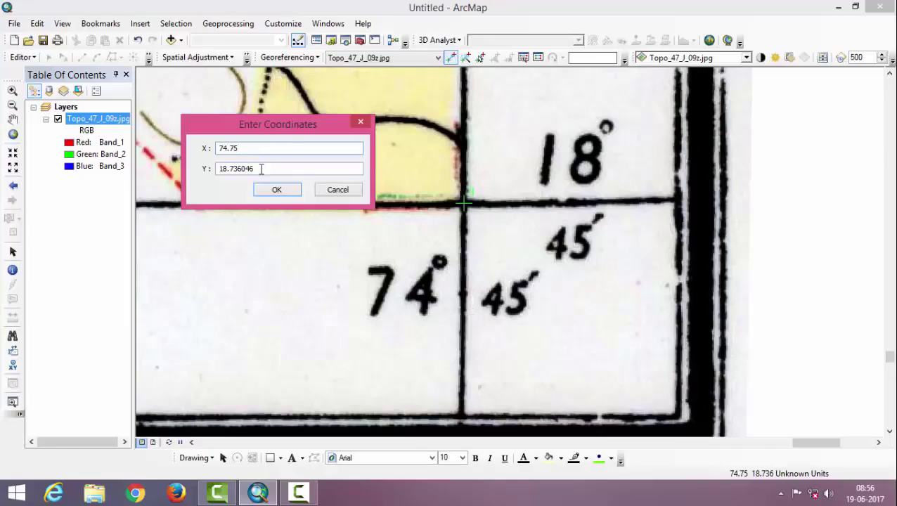
drag(267, 168, 224, 166)
click(269, 168)
click(290, 190)
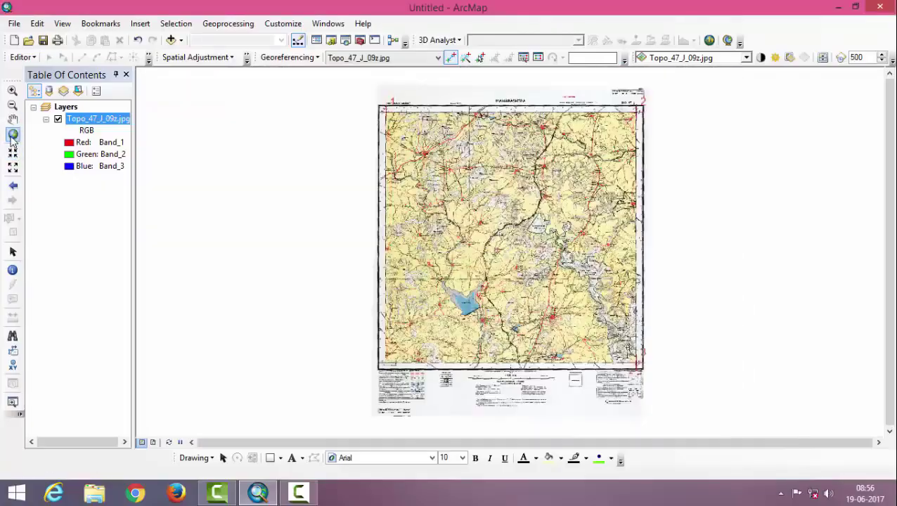
- Zoom from full extent into the sheet's bottom-left 74°30′/18°45′ corner
click(13, 134)
click(12, 90)
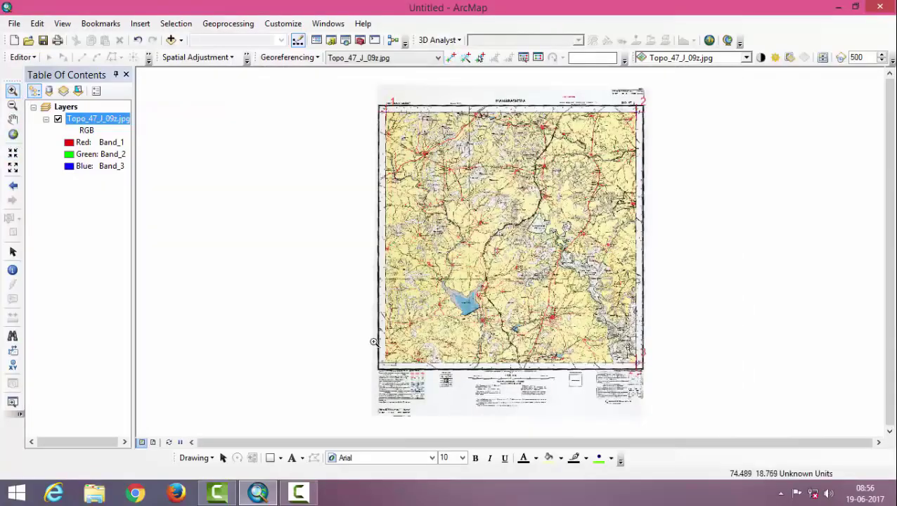
drag(370, 338, 419, 382)
drag(377, 230, 486, 356)
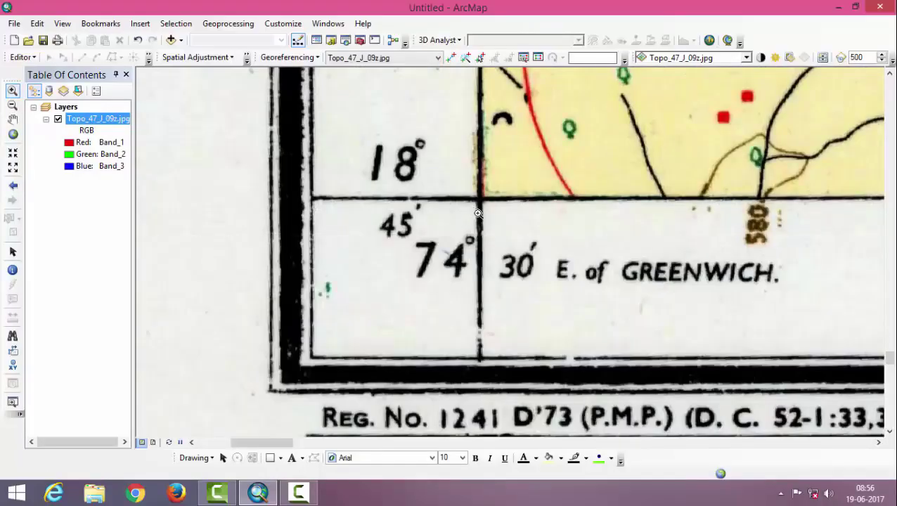
scroll(516, 201, down, 1)
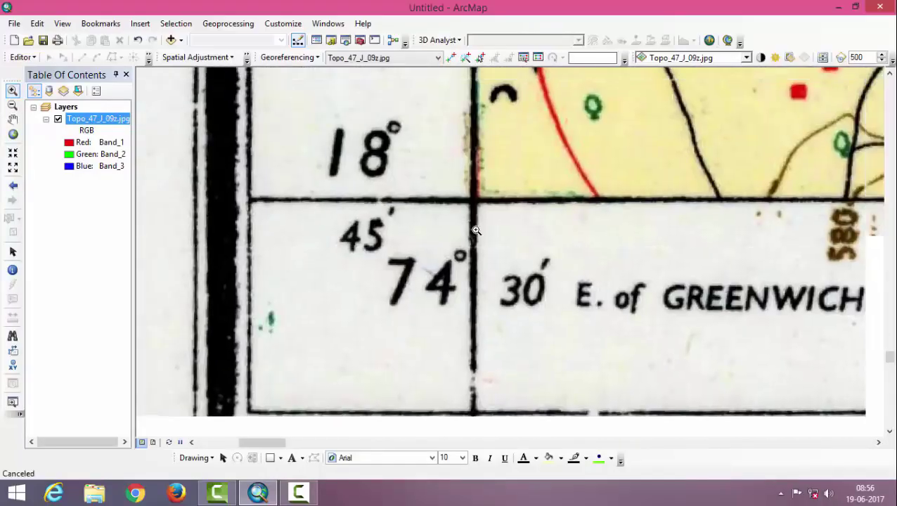
- Add a control point there at X 74.50, Y 18.75, then zoom to the whole layer
click(450, 57)
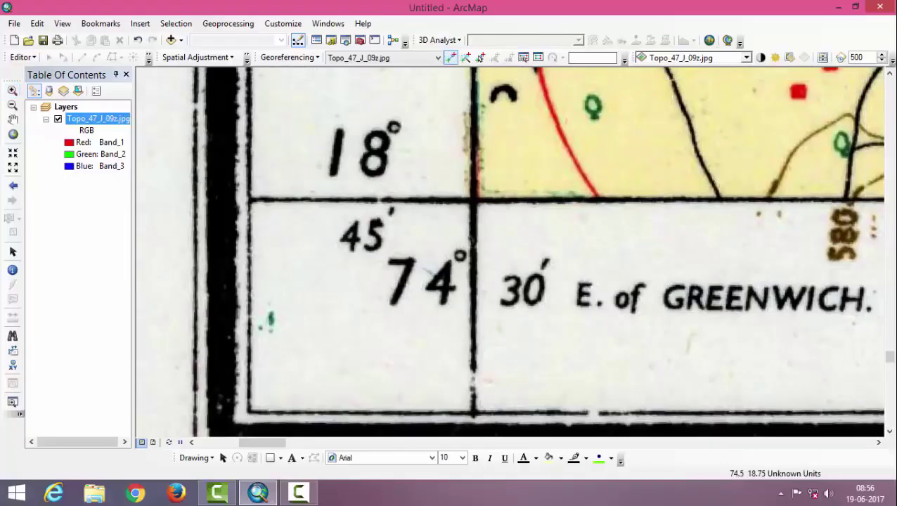
right_click(472, 201)
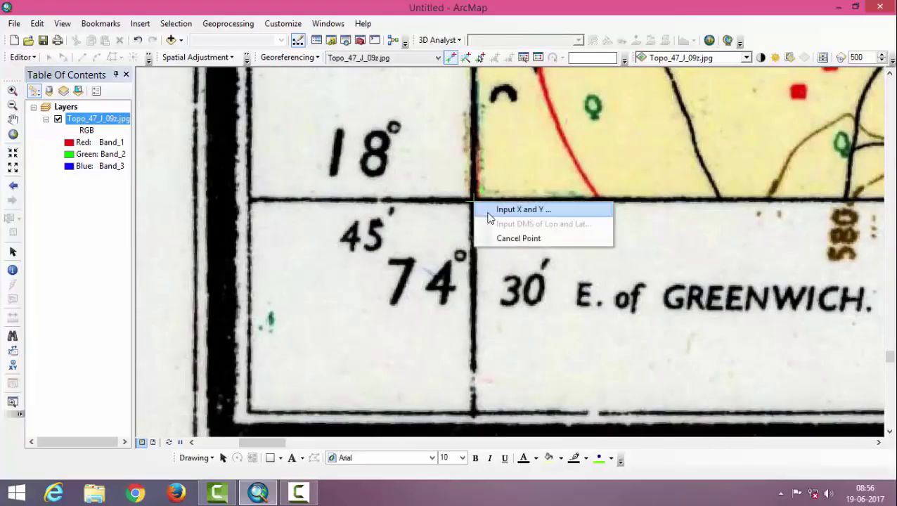
click(492, 209)
drag(504, 201, 693, 154)
click(642, 180)
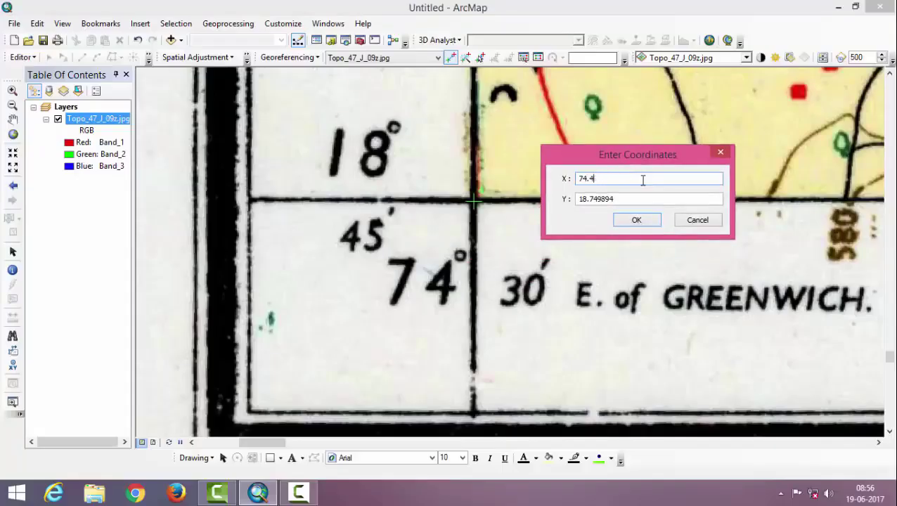
key(Tab)
click(630, 200)
text(18.75)
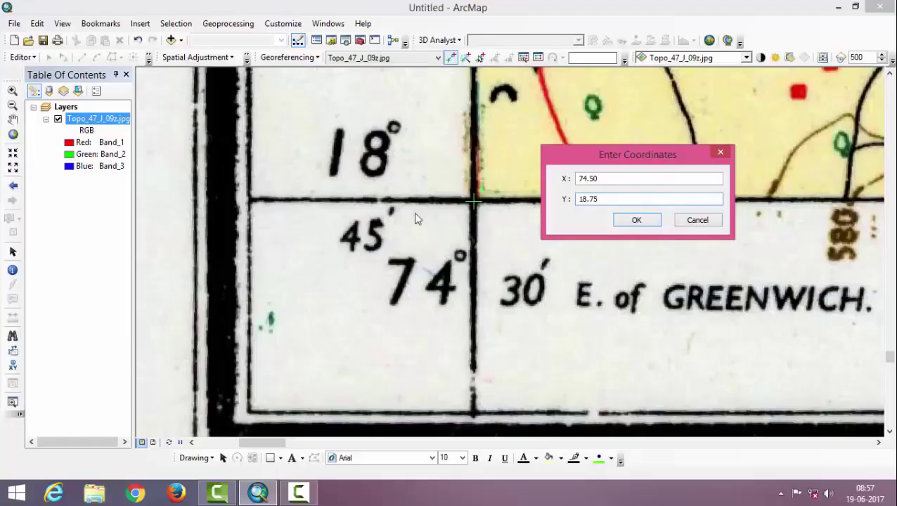
click(632, 221)
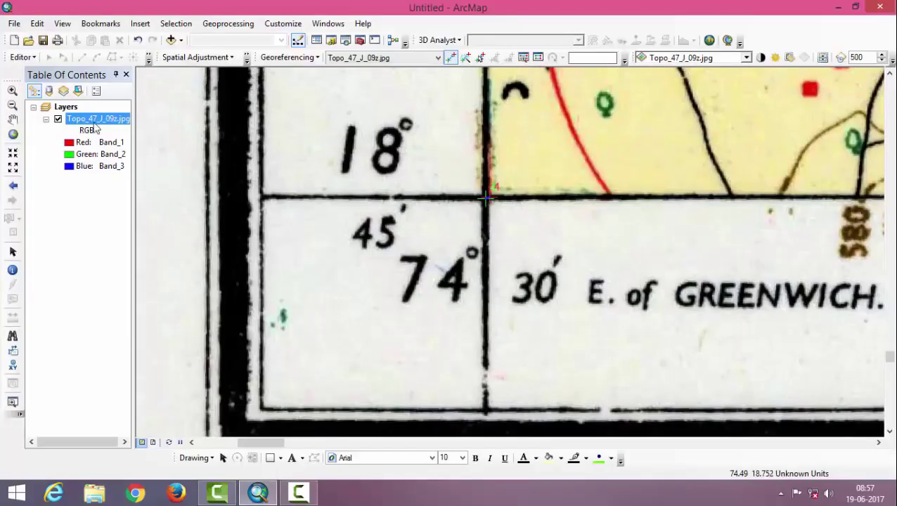
right_click(98, 119)
click(126, 191)
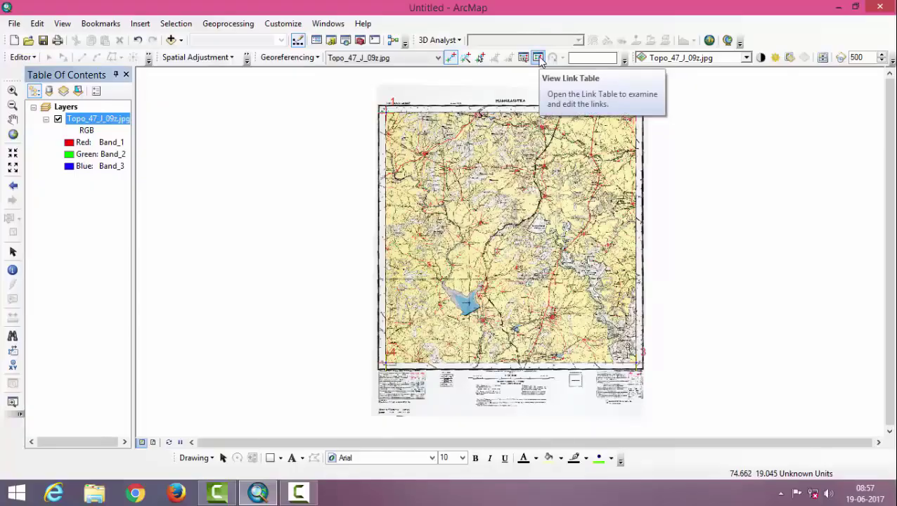
- Review the 0.000115 total RMS error in the link table and save the links as gcp1
click(538, 57)
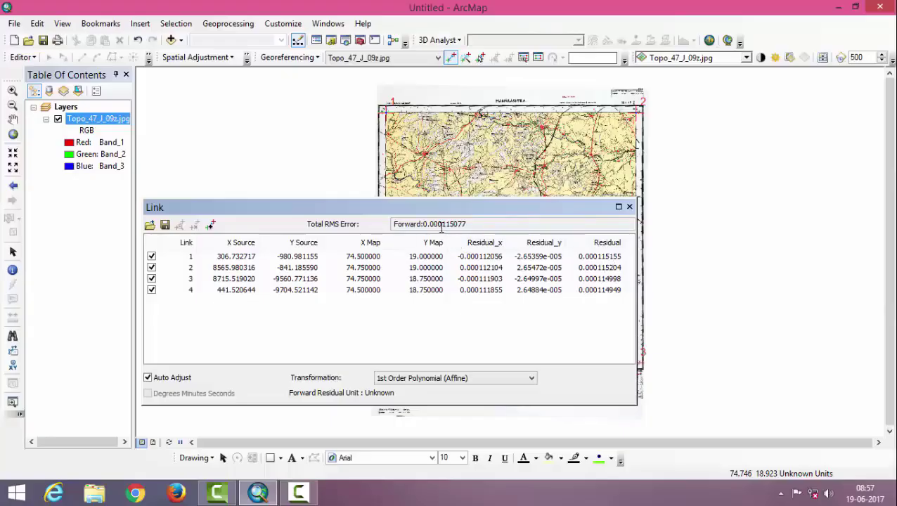
drag(475, 224, 381, 219)
click(420, 224)
double_click(424, 223)
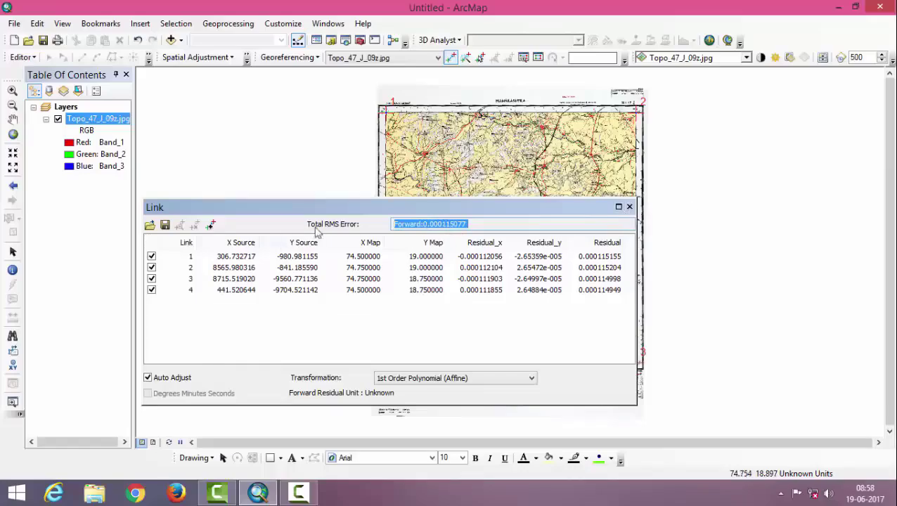
click(166, 225)
text(gcp1)
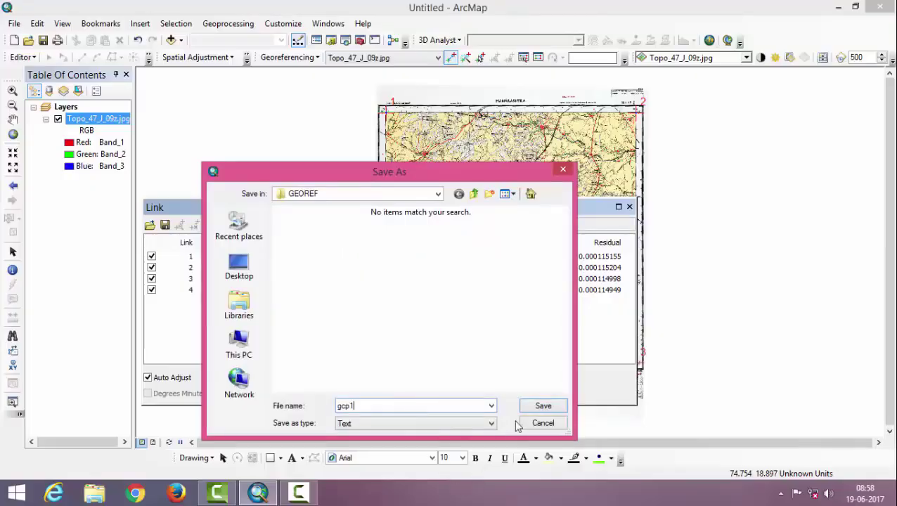
click(542, 406)
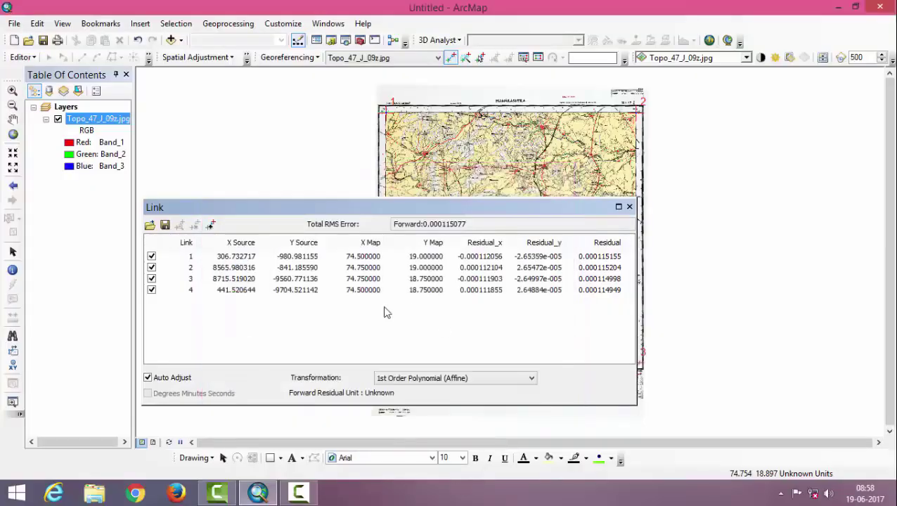
- Close the link table and set the rectify output location to E:\GEOREF
click(630, 207)
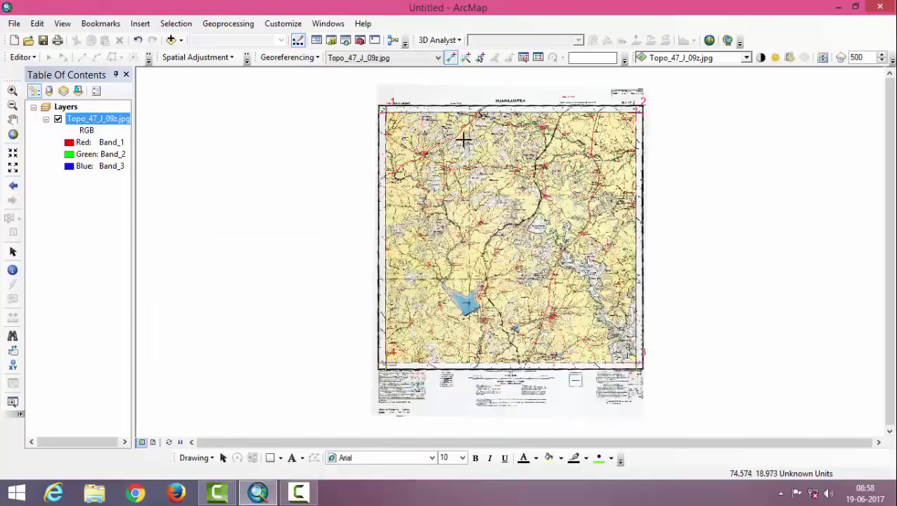
drag(465, 140, 442, 152)
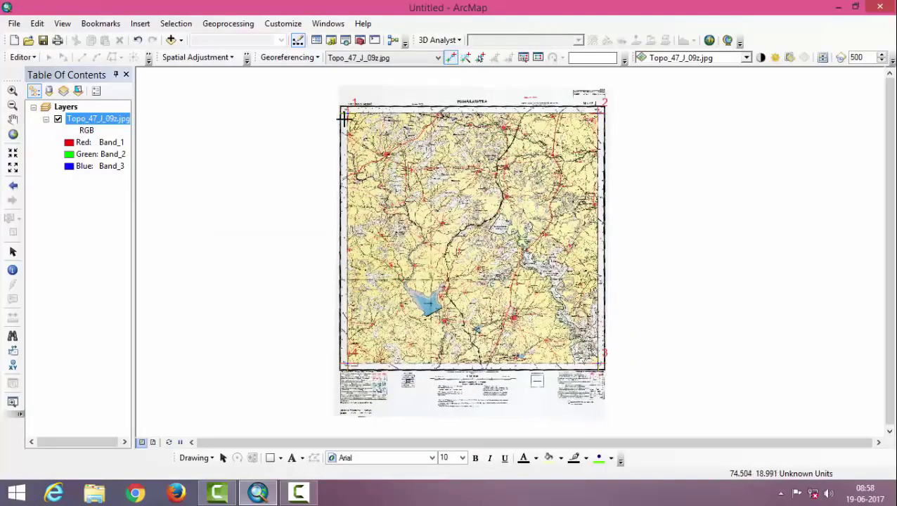
click(290, 57)
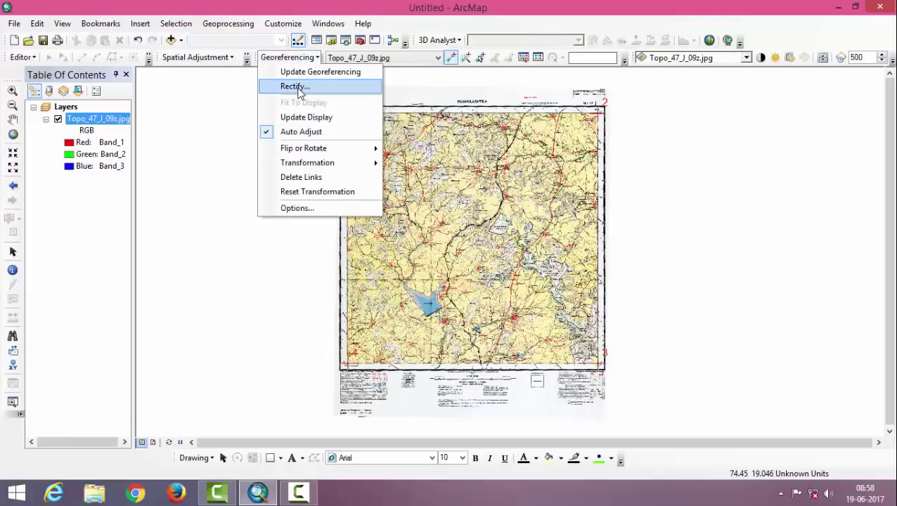
click(296, 87)
drag(485, 151, 438, 87)
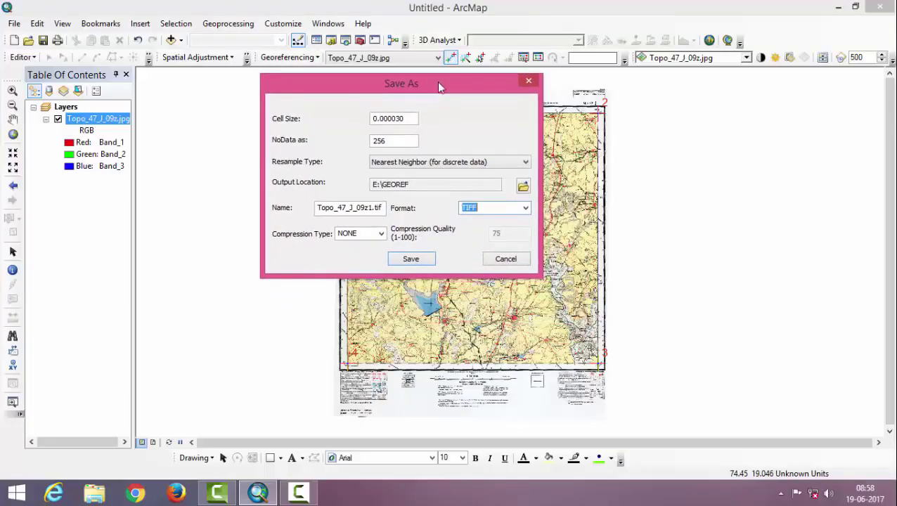
click(524, 187)
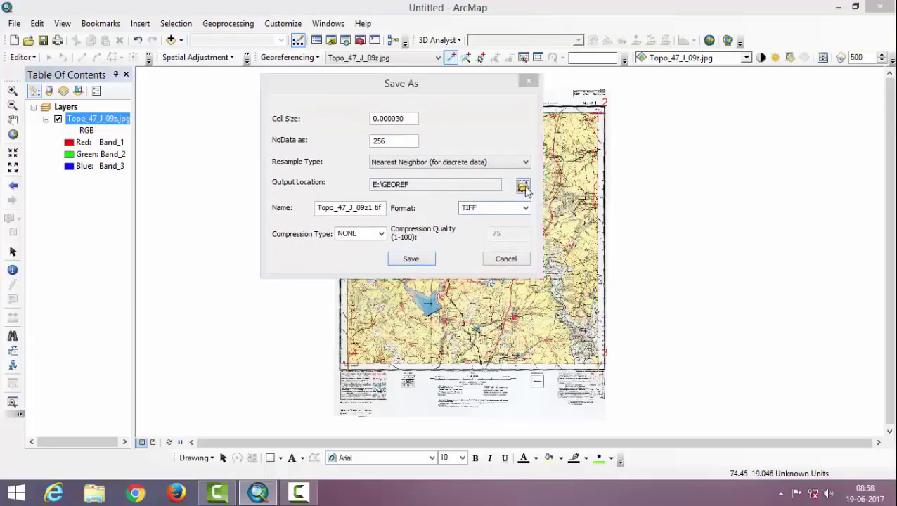
click(420, 94)
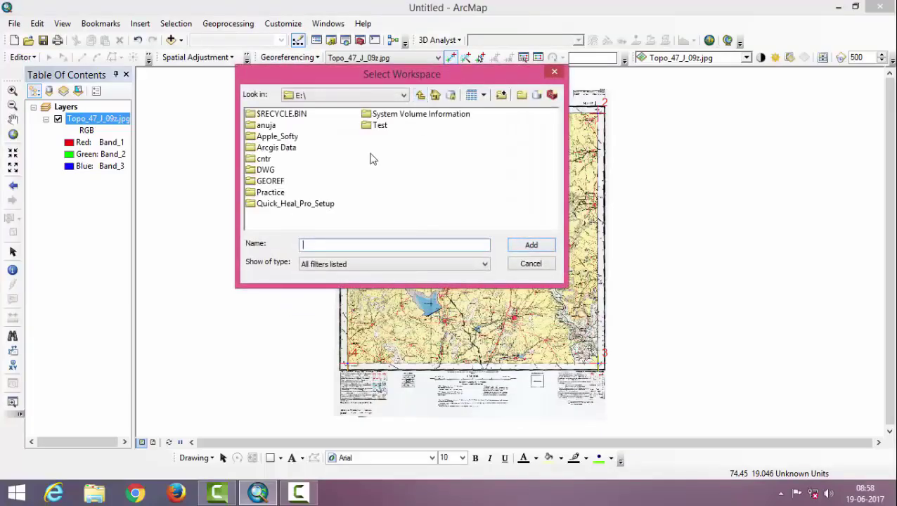
click(276, 182)
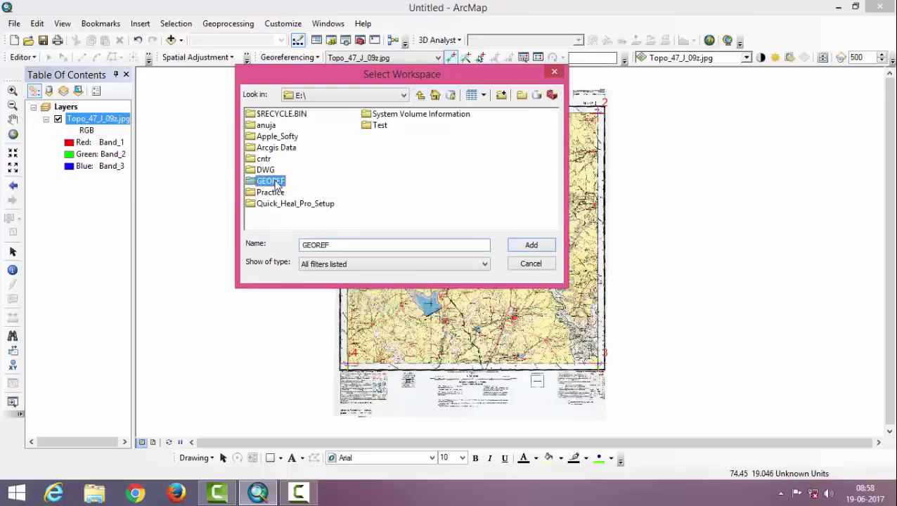
click(529, 246)
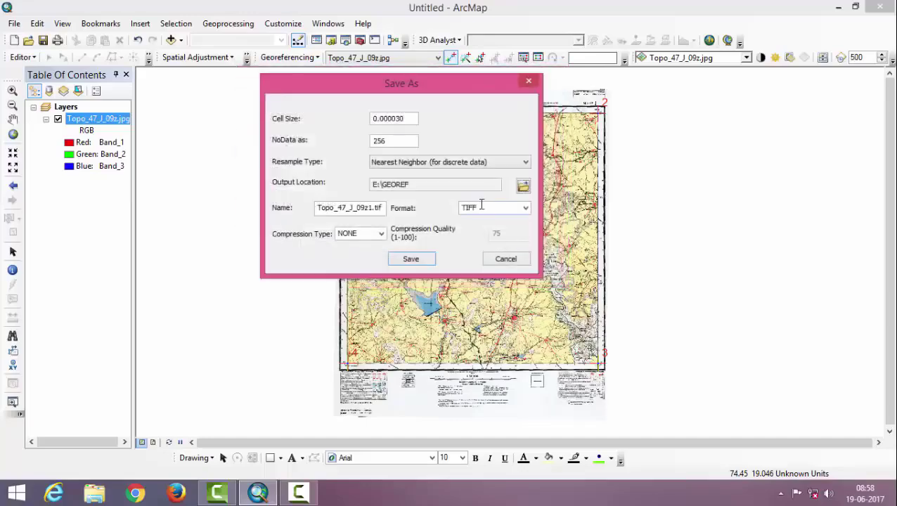
- Set the output format to IMAGINE Image and rename the file 47_J_09_rectify.img
click(525, 208)
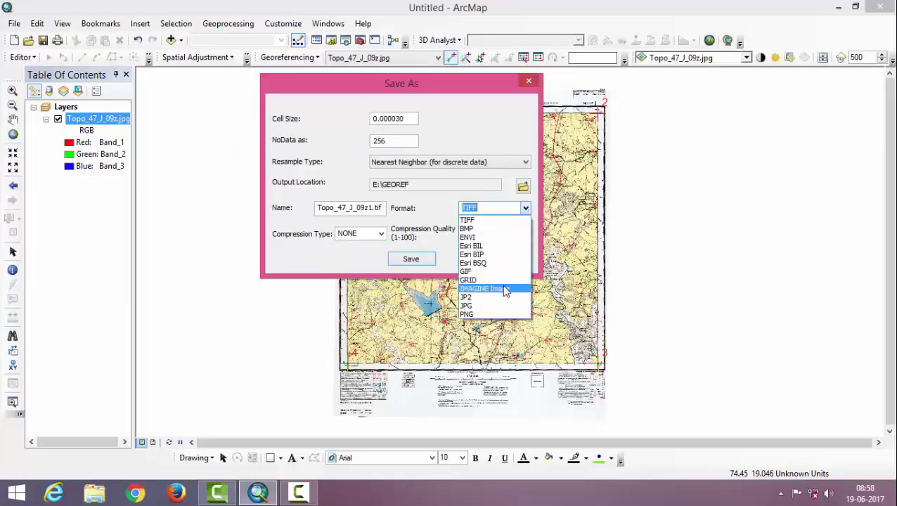
click(504, 289)
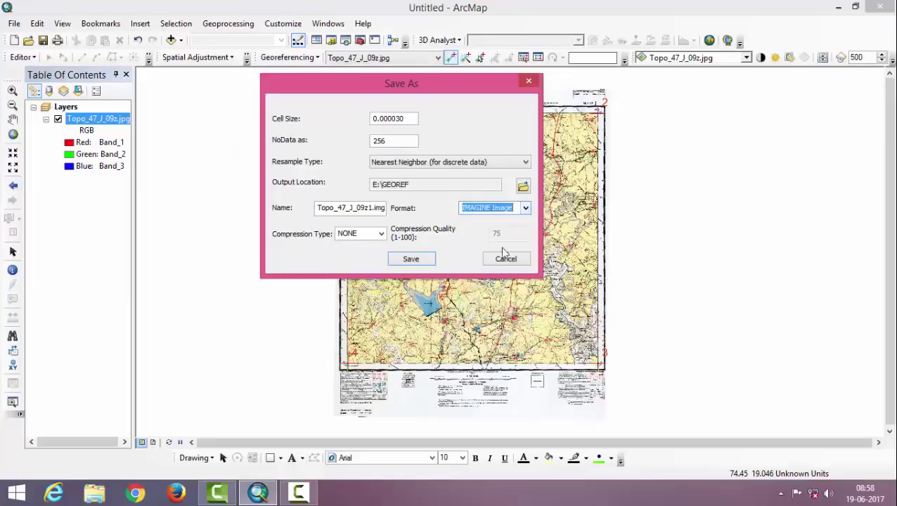
click(370, 208)
text(1)
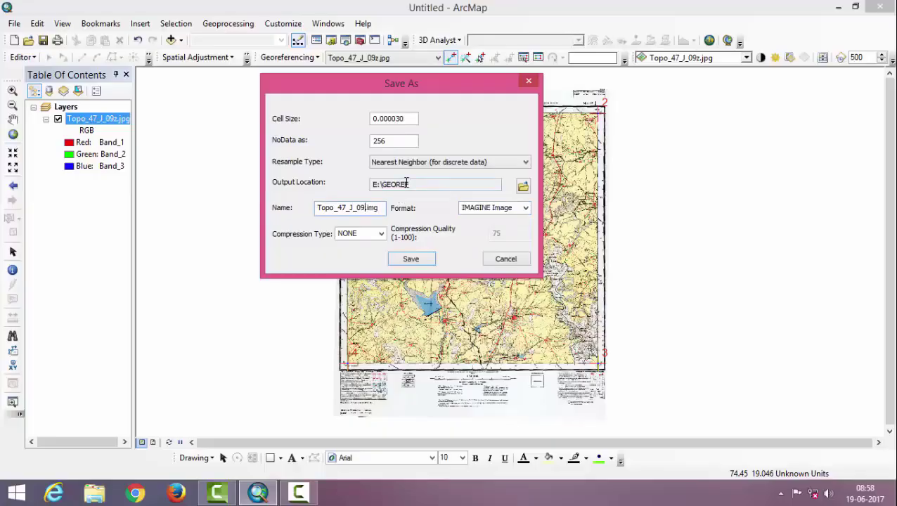
key(BackSpace)
key(BackSpace)
key(BackSpace)
key(BackSpace)
key(Delete)
text(_rectify)
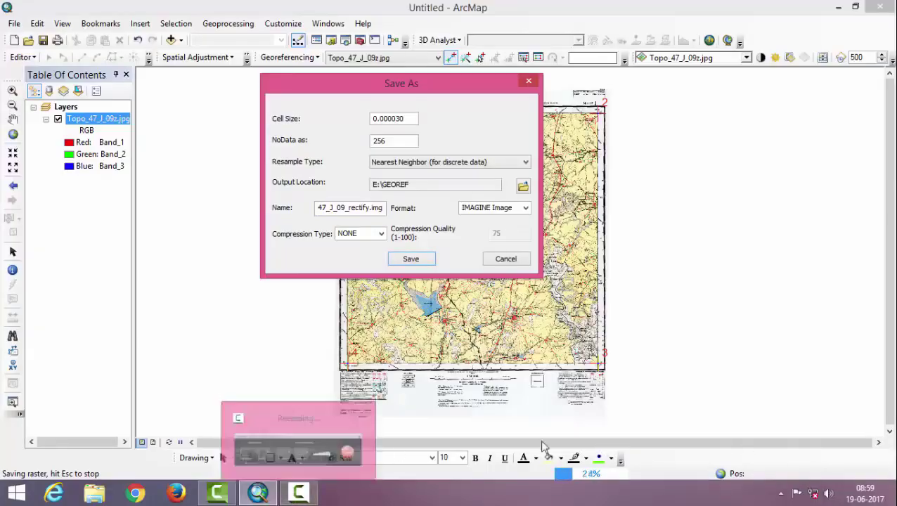
- Let ArcMap finish saving 47_J_09_rectify.img to GEOREF and close the save window
click(297, 494)
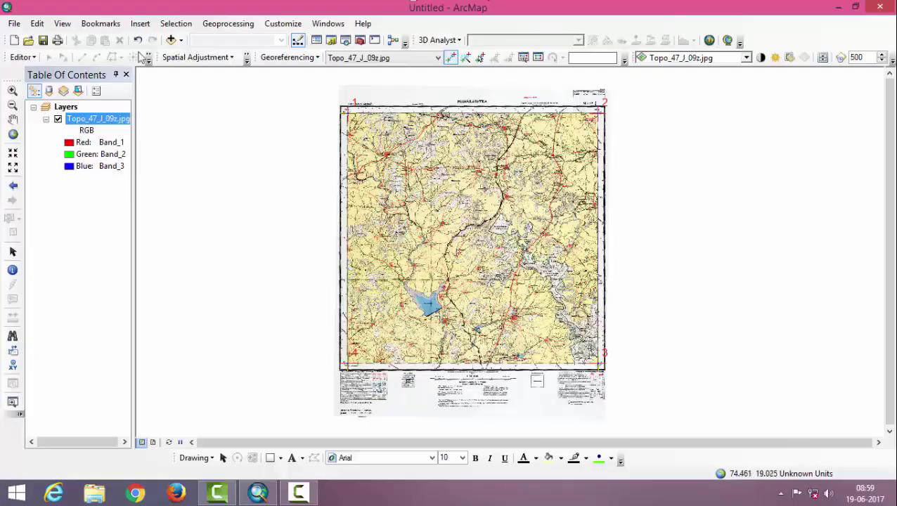
- Start a new blank map without saving the current one
click(14, 41)
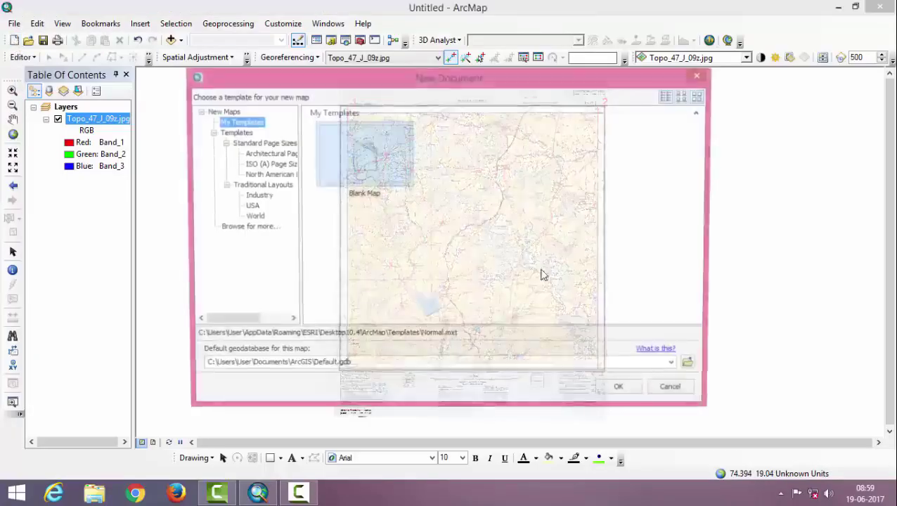
click(617, 391)
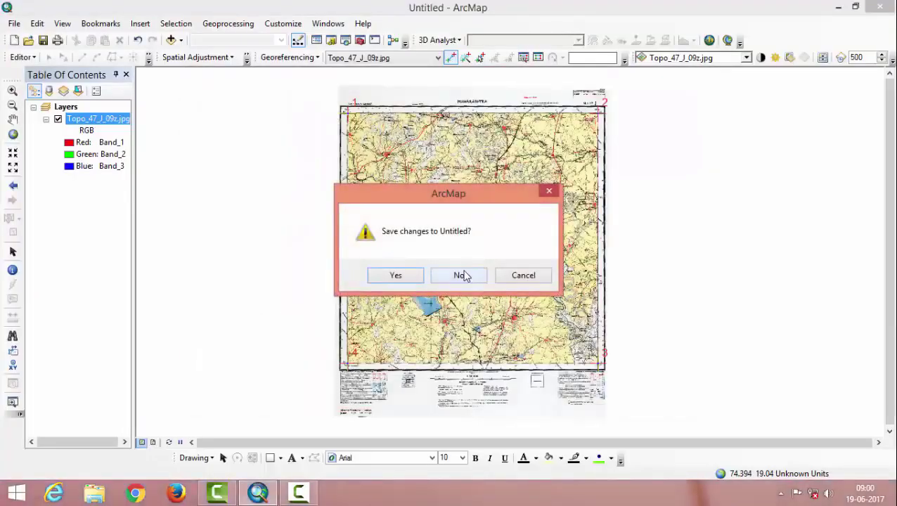
click(461, 274)
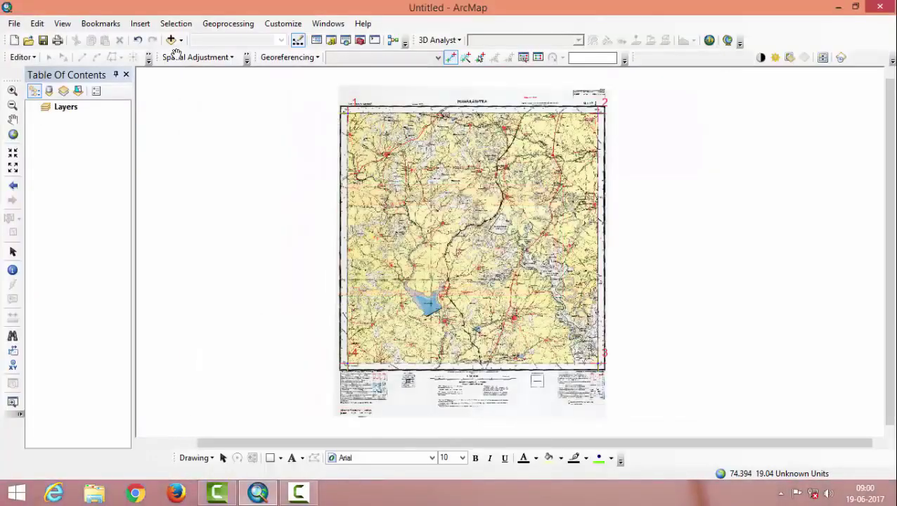
- Add 47_J_09_rectify.img past the missing spatial reference warning, then start another blank map
click(170, 40)
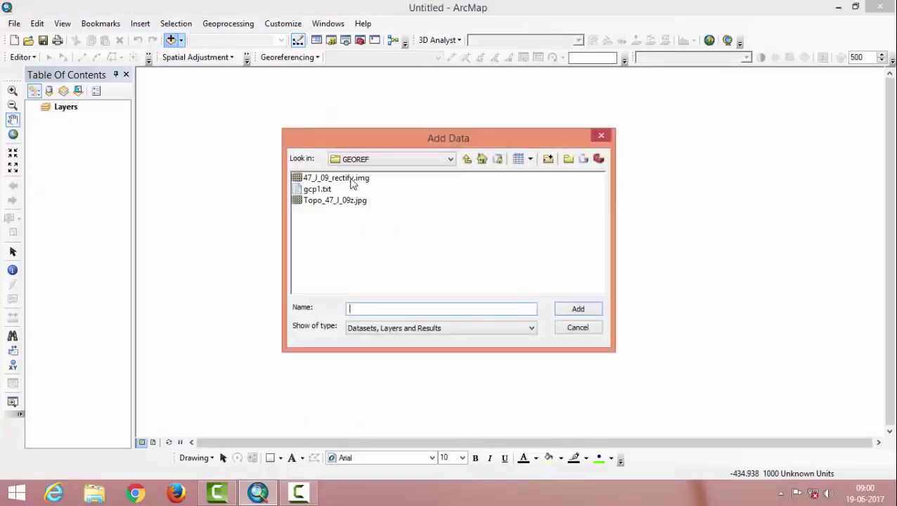
click(352, 182)
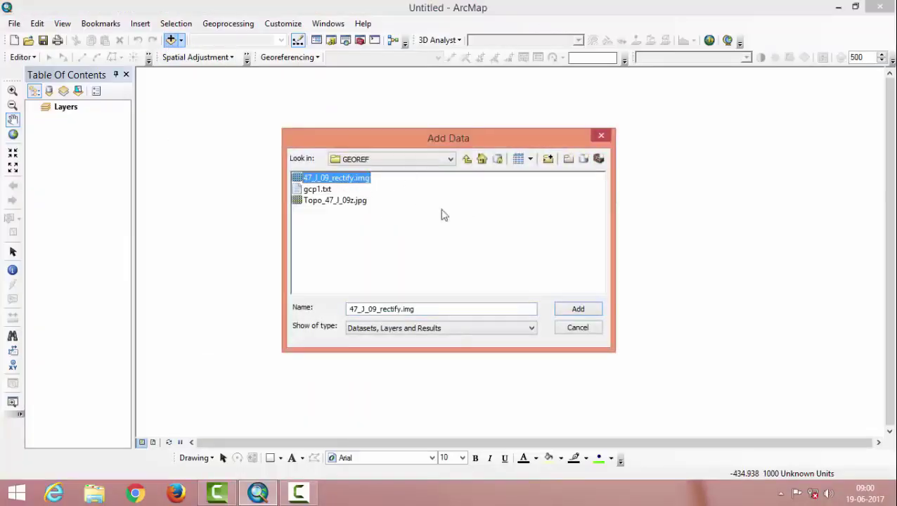
click(577, 309)
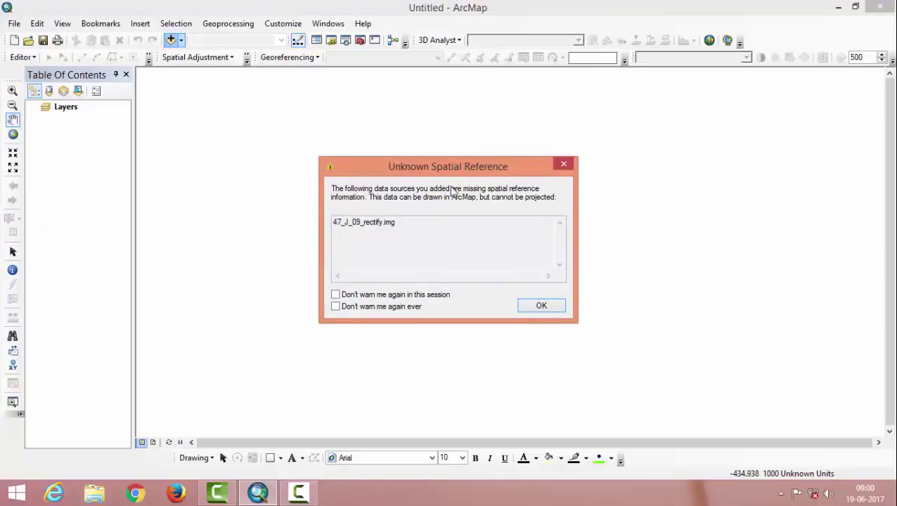
click(540, 312)
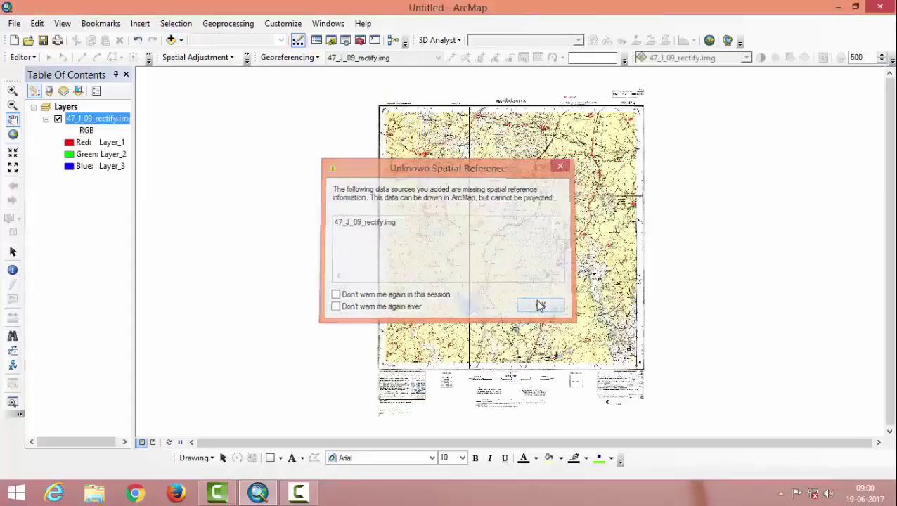
click(15, 40)
click(622, 392)
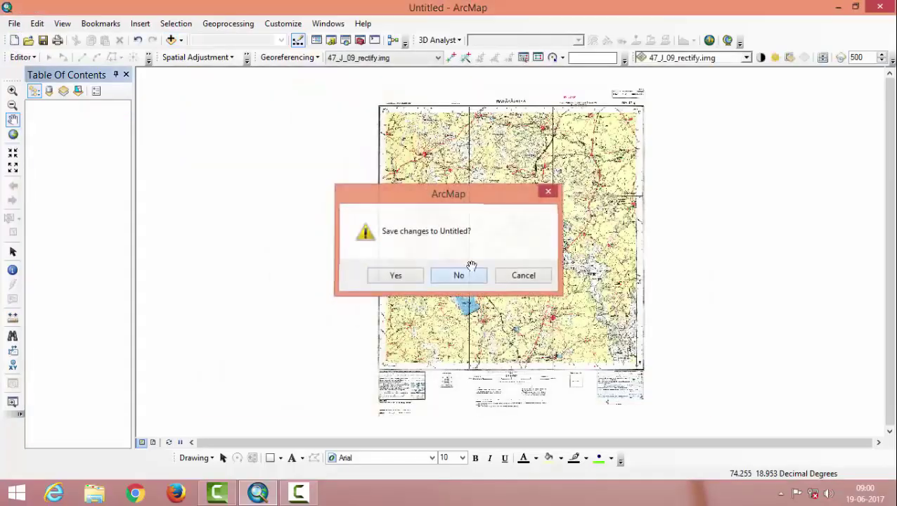
- Discard the untitled map and open properties of 47_J_09_rectify.img in Catalog's E:\GEOREF
click(458, 274)
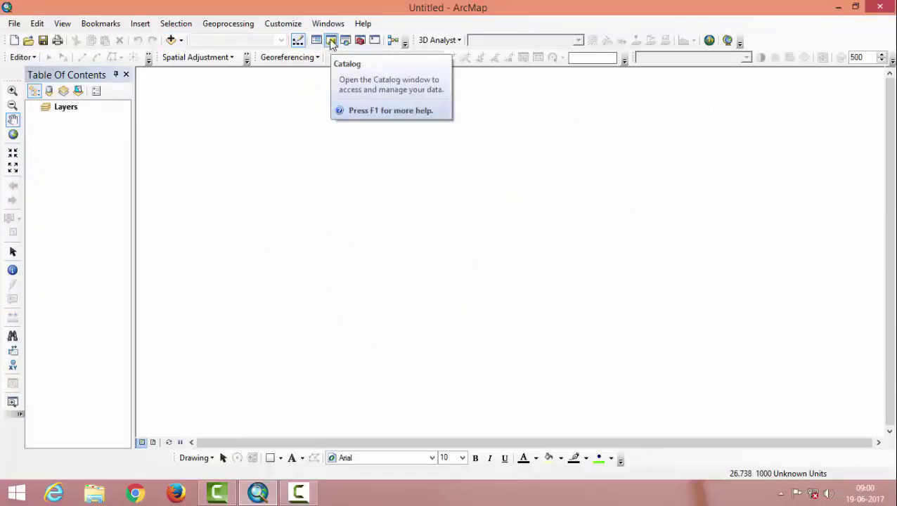
click(331, 41)
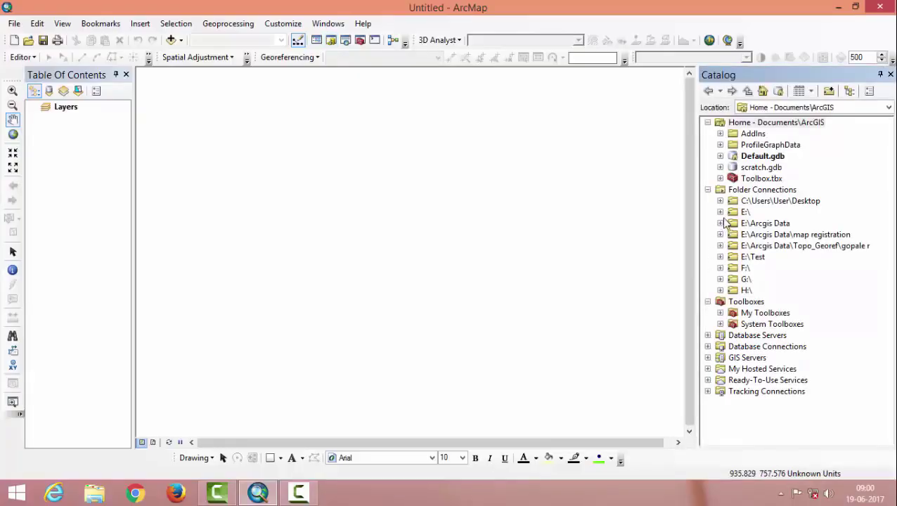
click(720, 212)
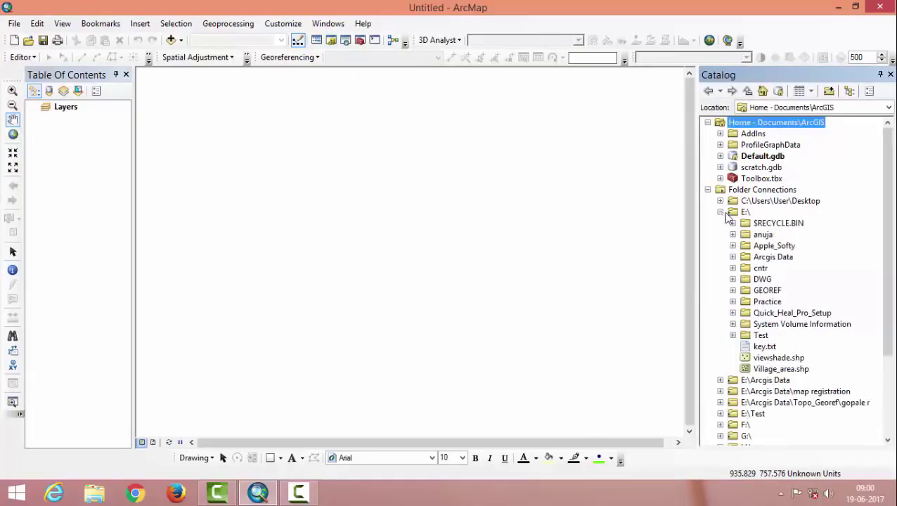
click(733, 291)
click(791, 304)
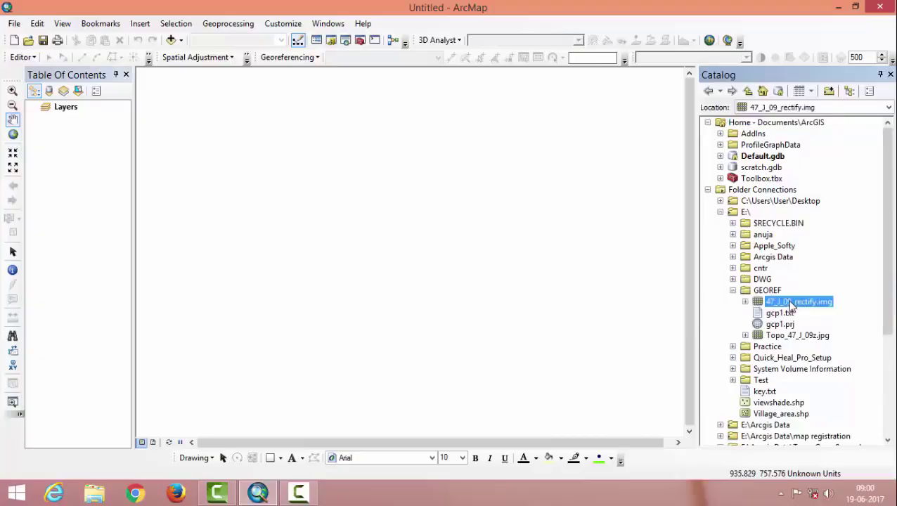
right_click(791, 307)
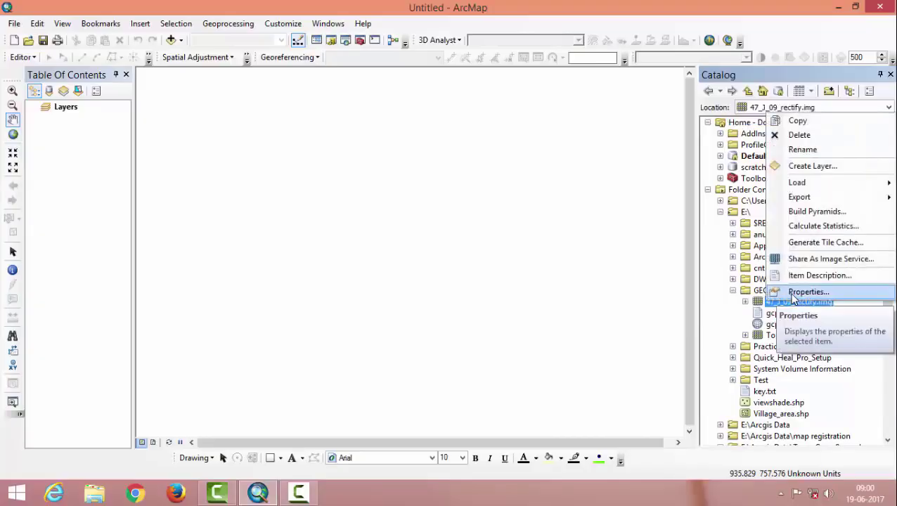
click(792, 293)
- Set the raster's spatial reference to Asia > Everest - India and Nepal and apply it
scroll(571, 219, down, 2)
scroll(571, 219, down, 2)
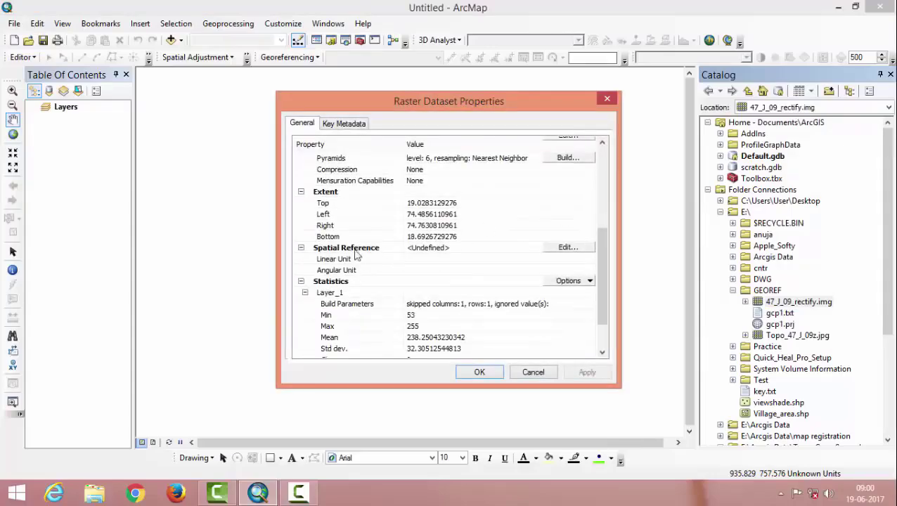
click(430, 252)
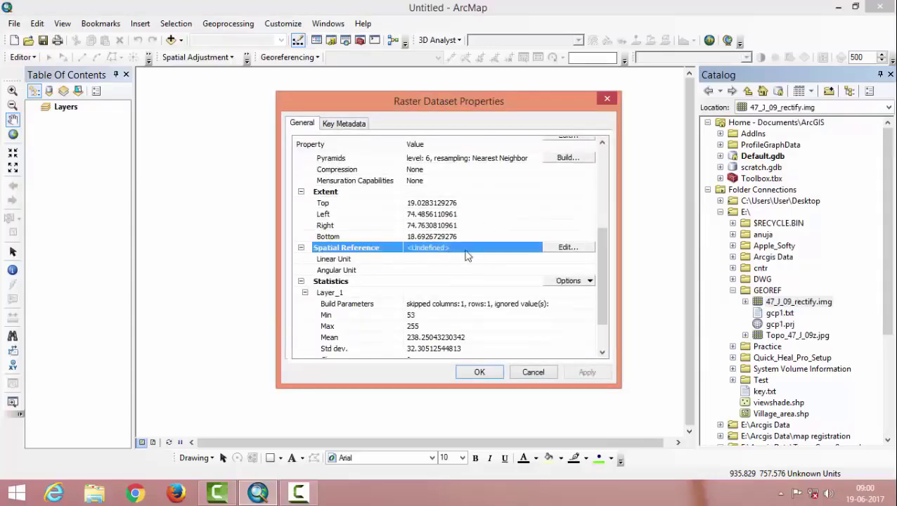
click(566, 249)
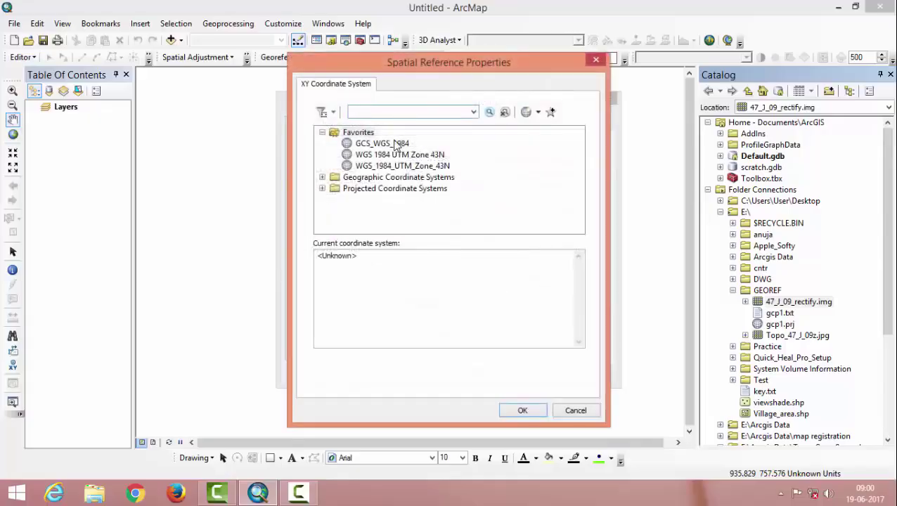
click(322, 177)
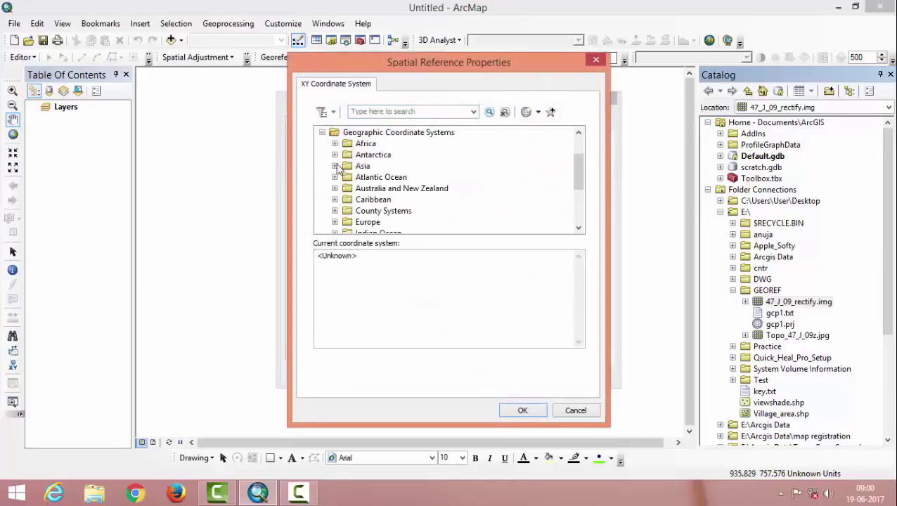
click(334, 166)
scroll(416, 213, down, 1)
scroll(416, 213, down, 2)
scroll(416, 213, down, 1)
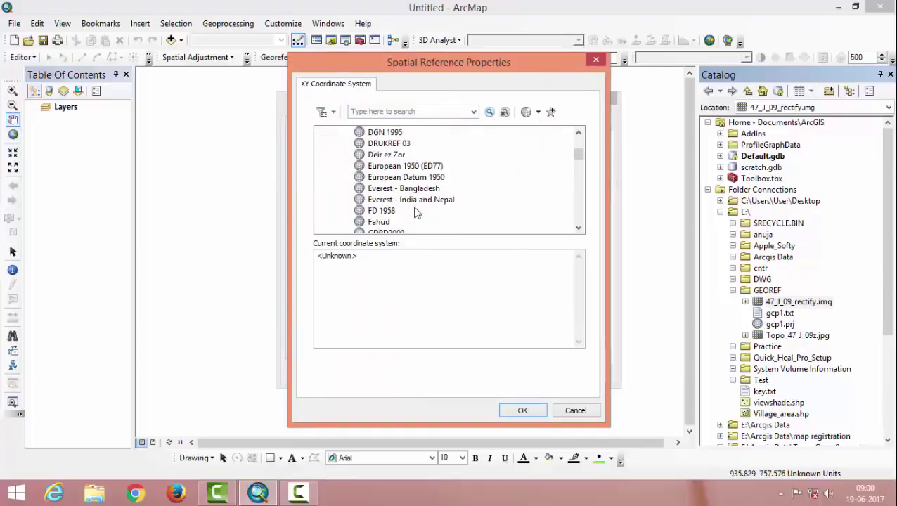
click(405, 202)
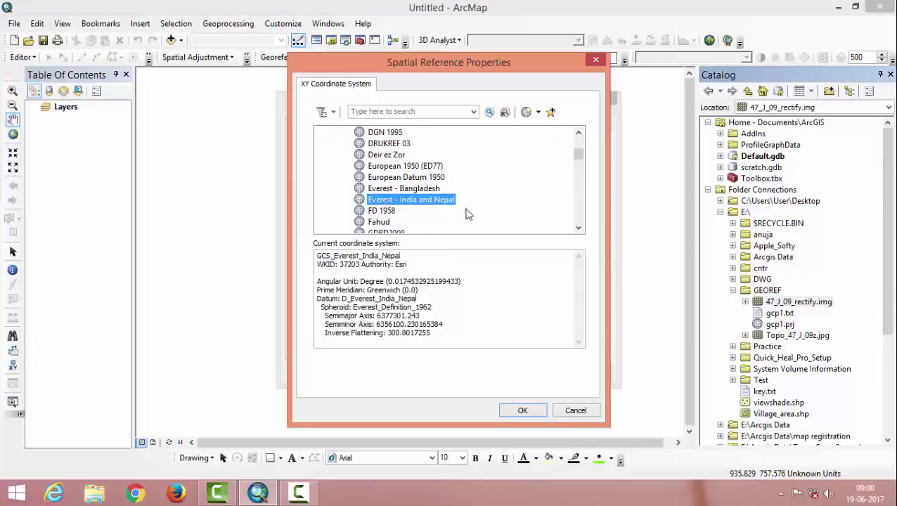
click(522, 411)
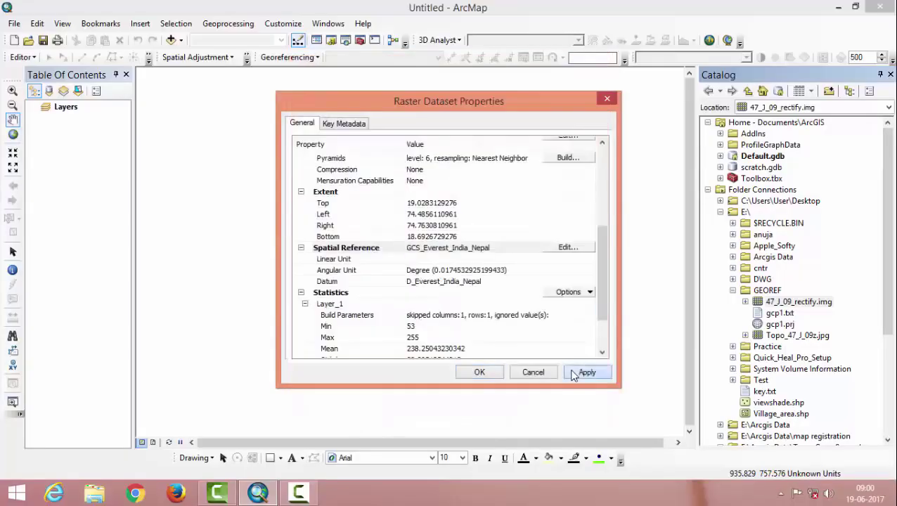
click(583, 373)
click(479, 372)
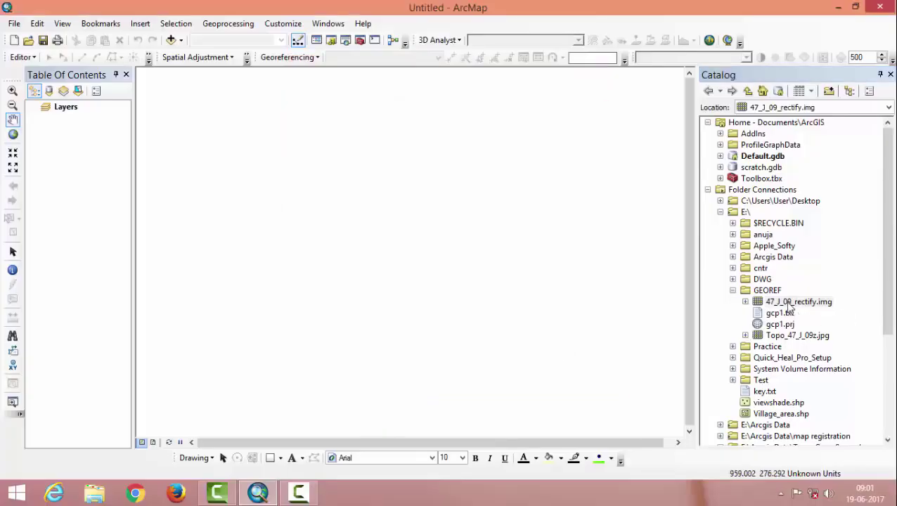
- Drag 47_J_09_rectify.img from Catalog into the map and zoom in on its top-left corner
drag(789, 308, 104, 124)
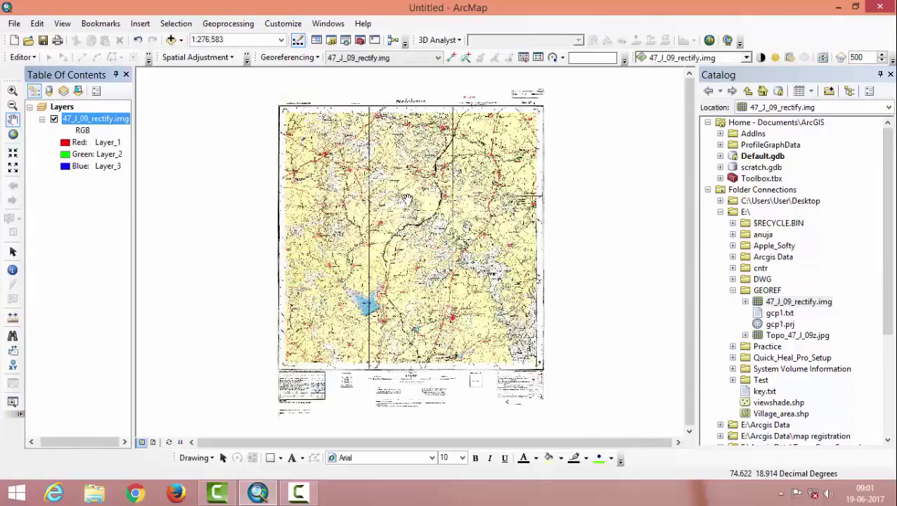
drag(360, 130, 368, 197)
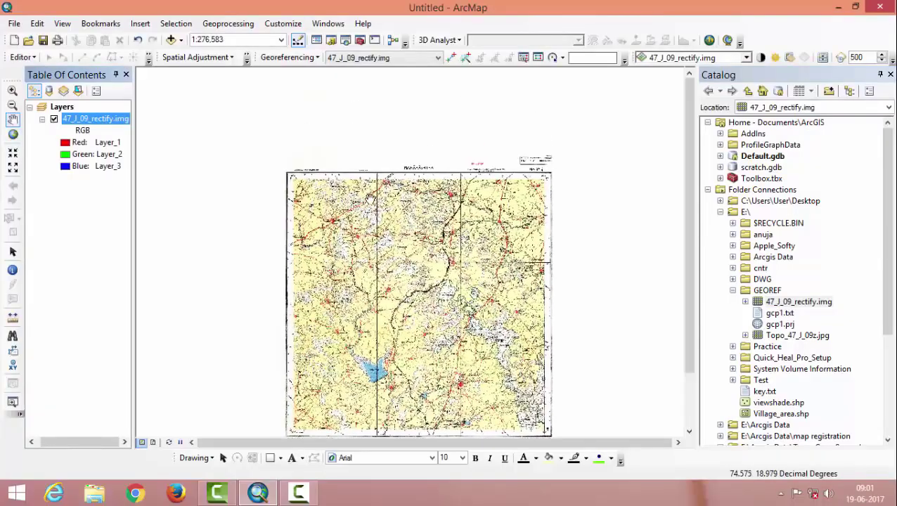
scroll(369, 198, up, 2)
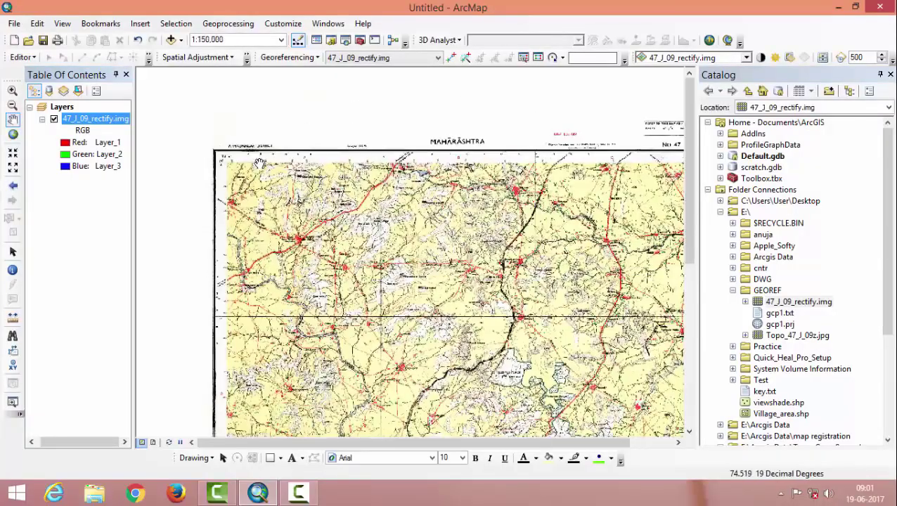
scroll(259, 164, up, 1)
scroll(262, 172, up, 1)
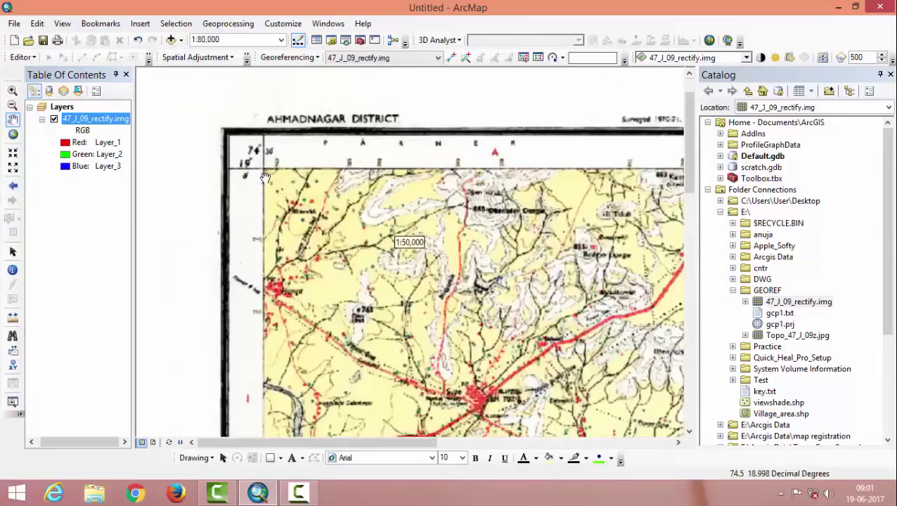
scroll(264, 175, up, 2)
scroll(387, 205, down, 3)
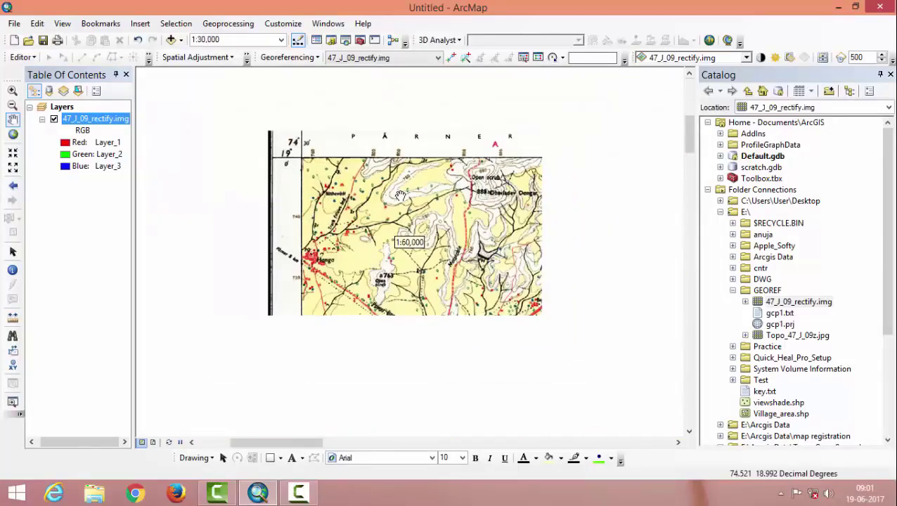